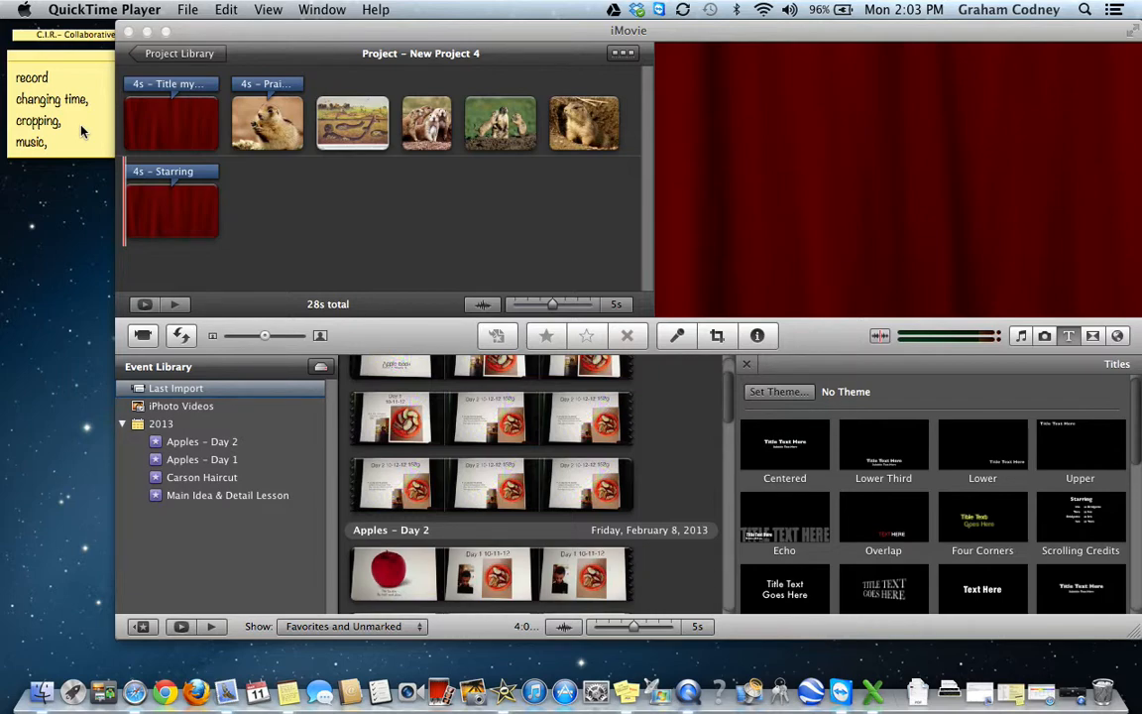
left_click(243, 132)
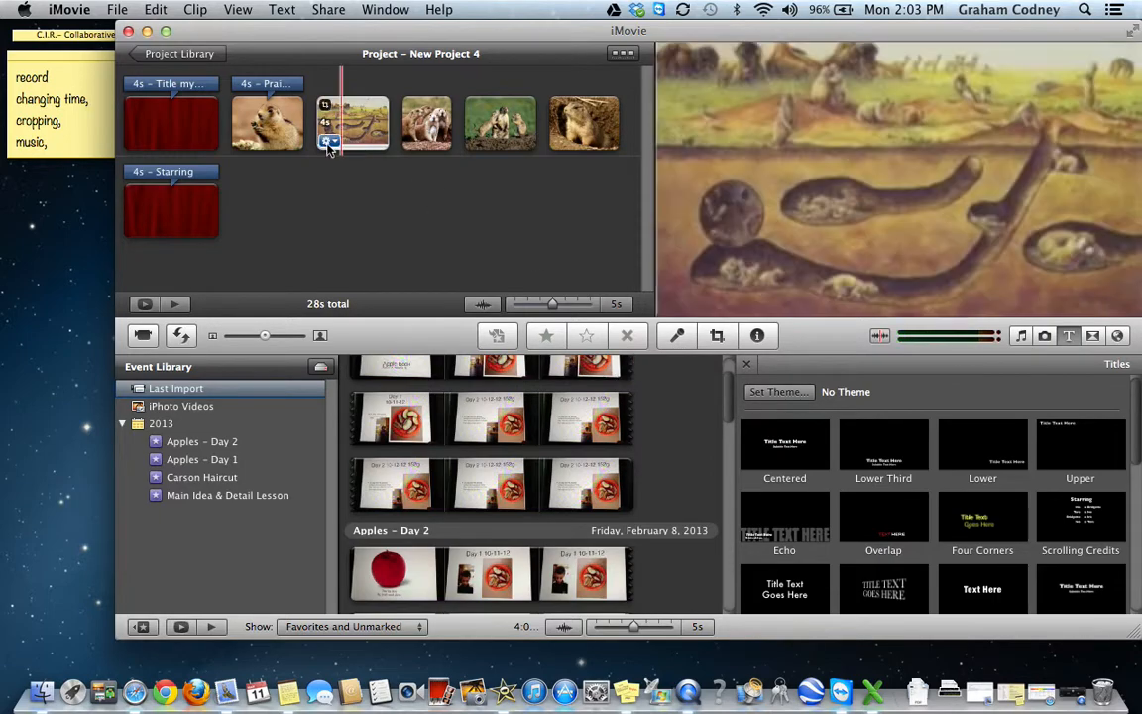
left_click(287, 138)
left_click(377, 214)
left_click(176, 119)
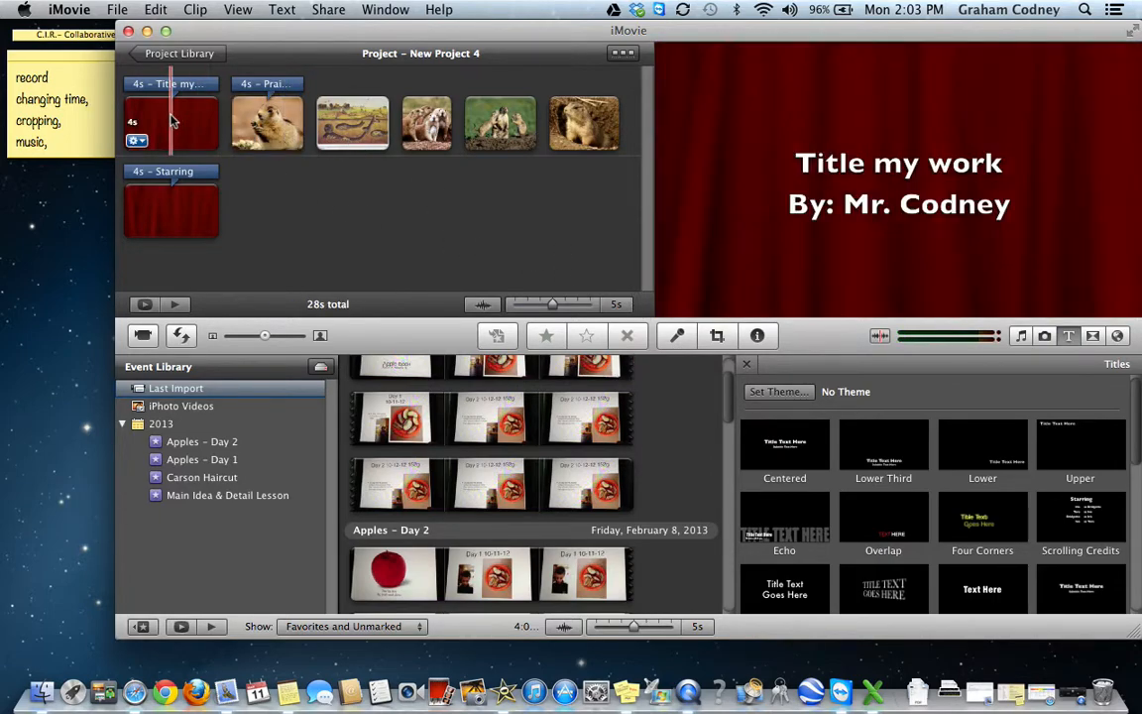
Step: Record a voiceover from the built-in microphone, beginning at the start of the first prairie dog photo in the project
left_click(678, 337)
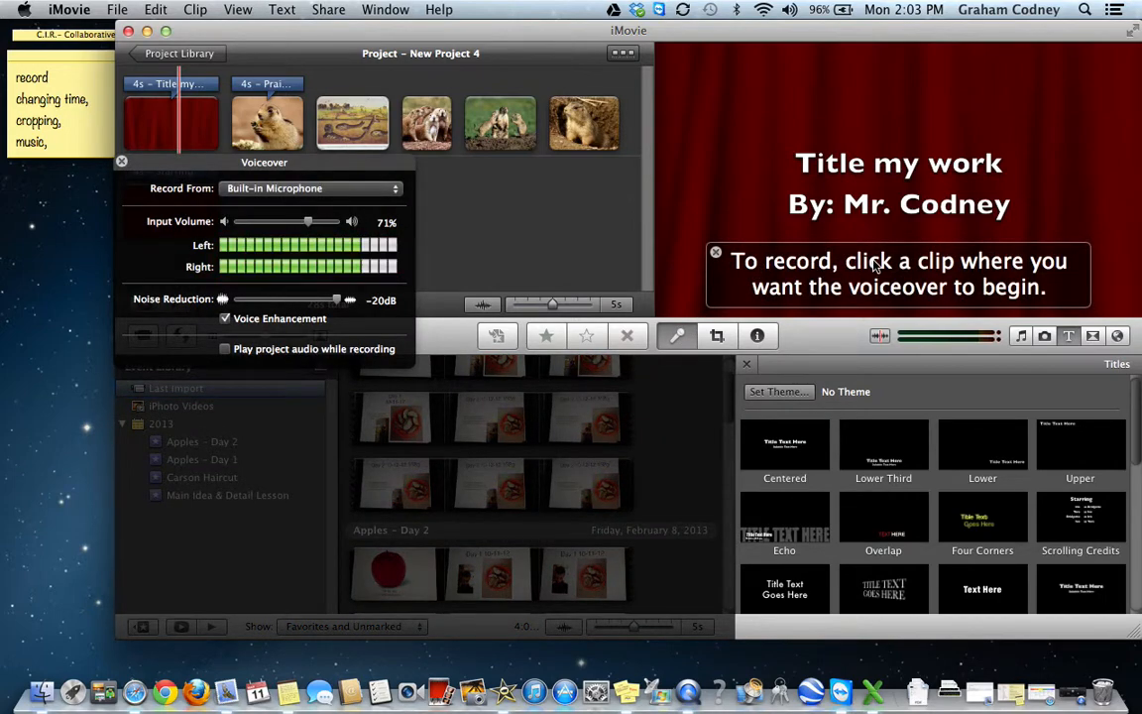
left_click(235, 120)
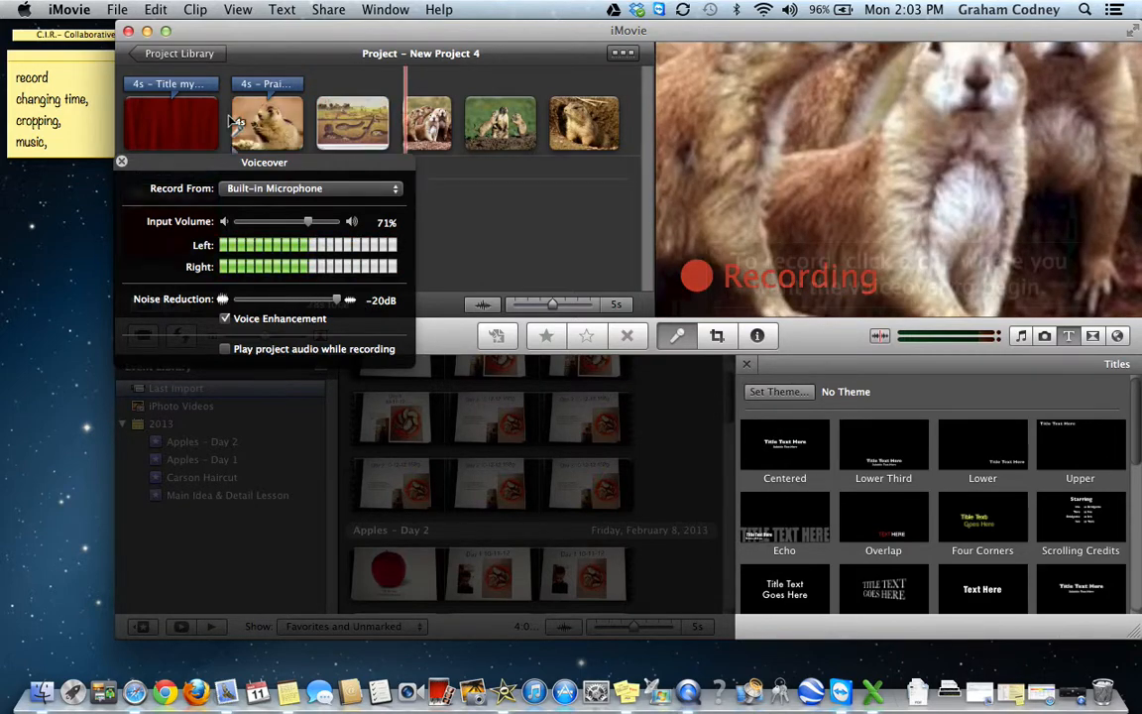
left_click(236, 121)
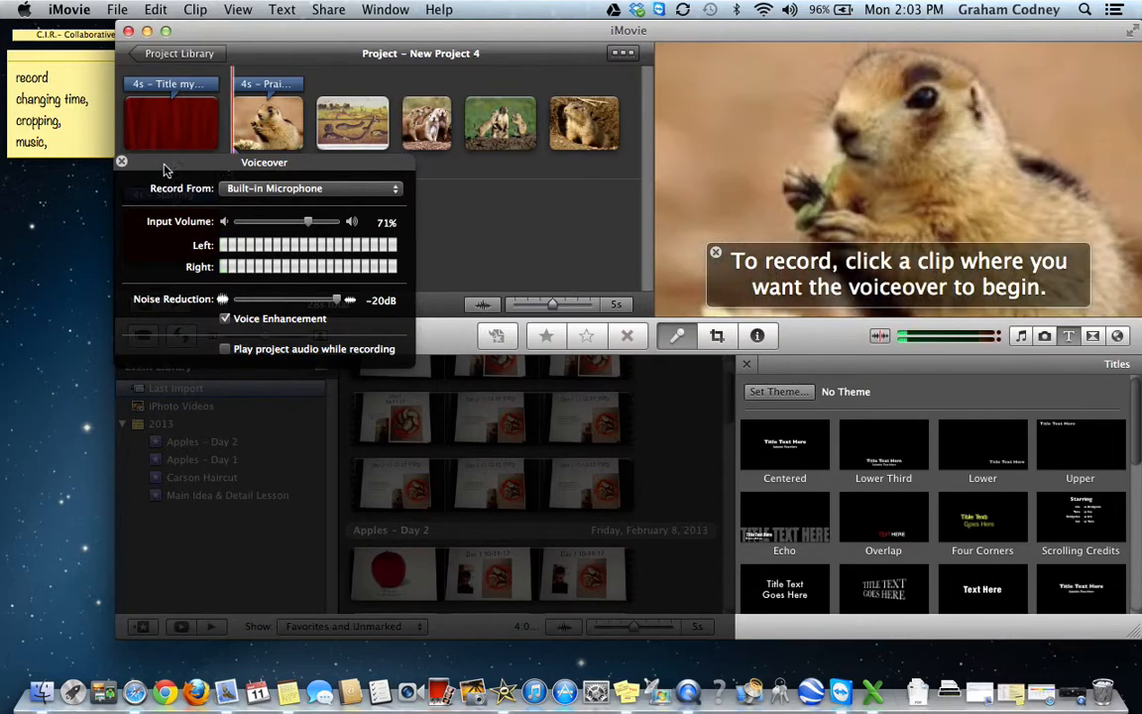
left_click(121, 161)
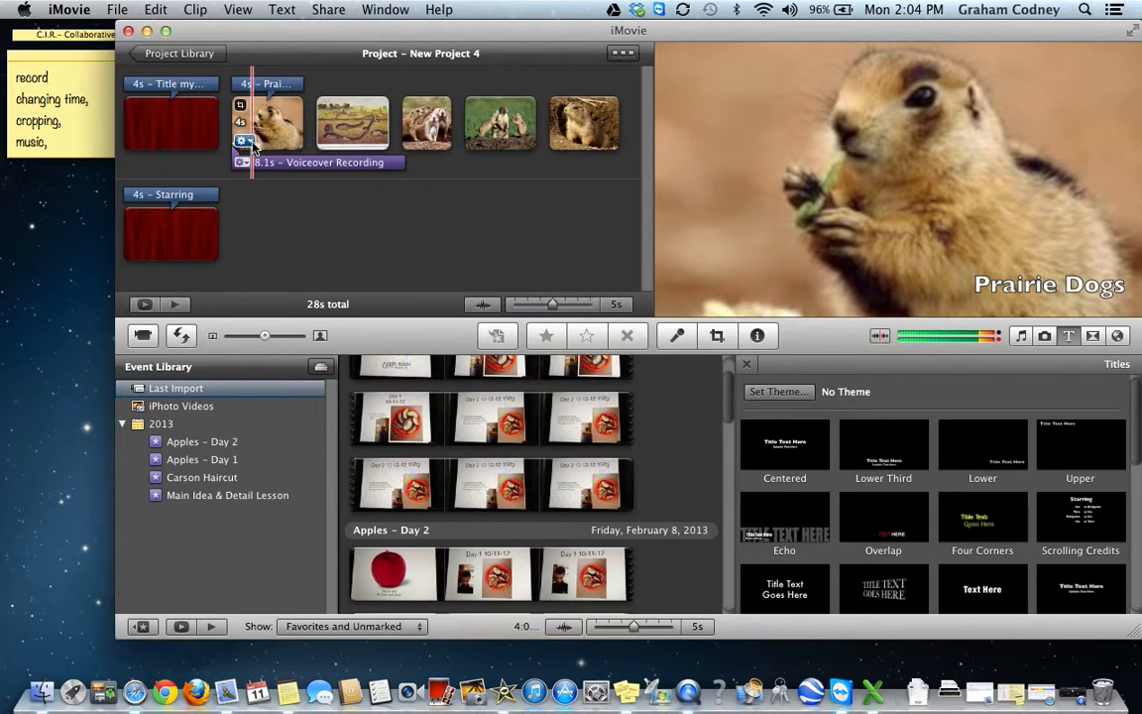
key("XF86AudioMute")
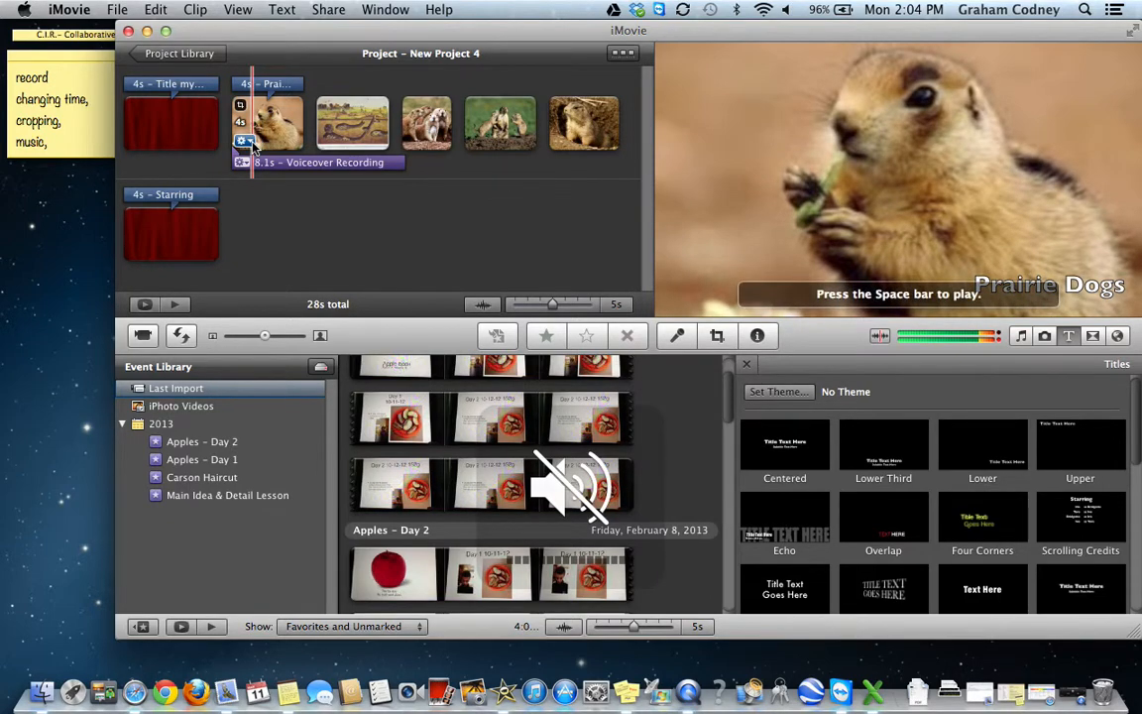
left_click(275, 127)
double_click(275, 127)
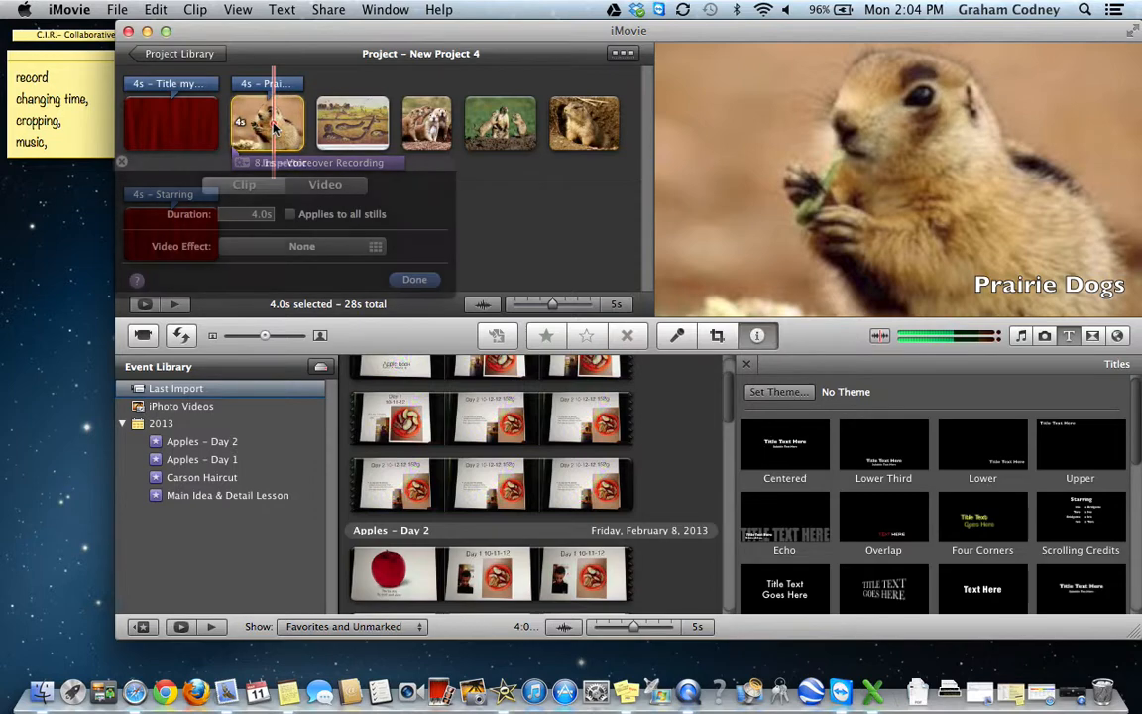
left_click(415, 279)
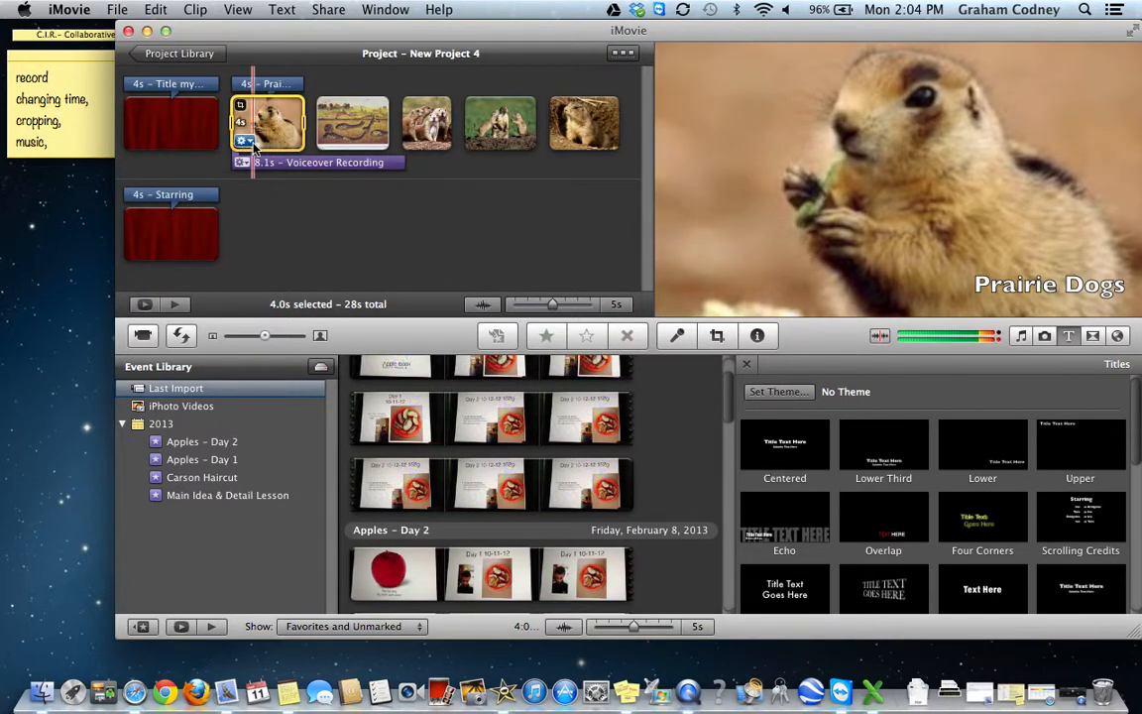
Step: Set the first prairie dog photo's clip duration to 8.1 seconds for that still only
left_click(251, 143)
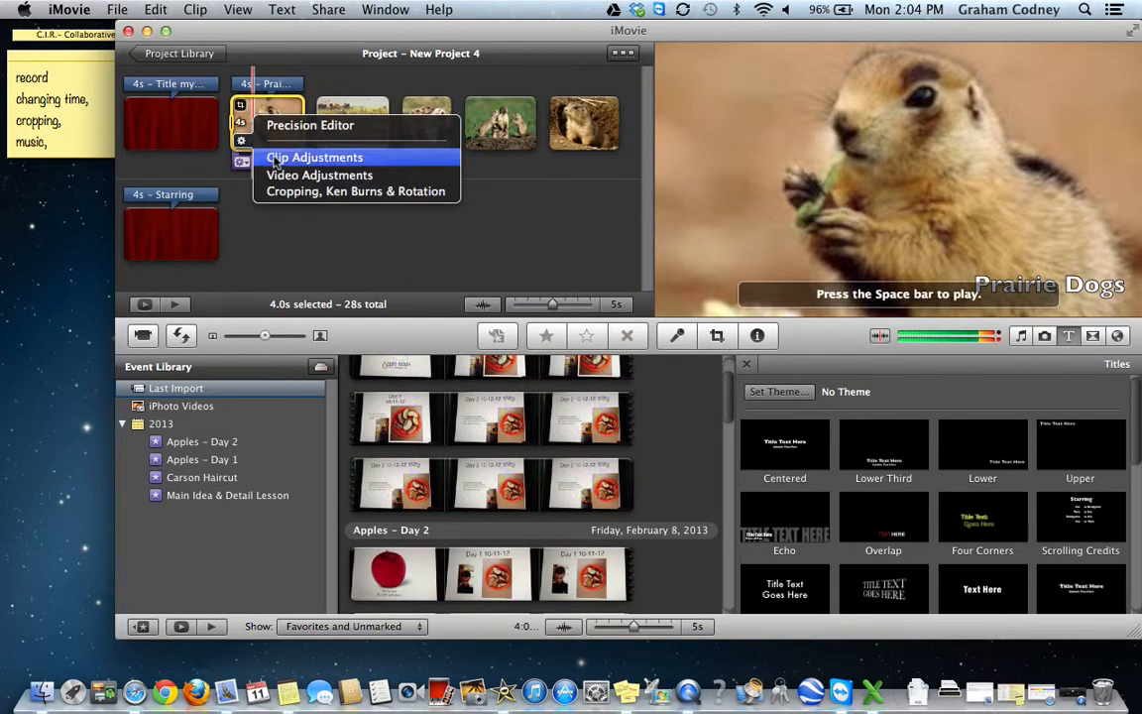
left_click(277, 159)
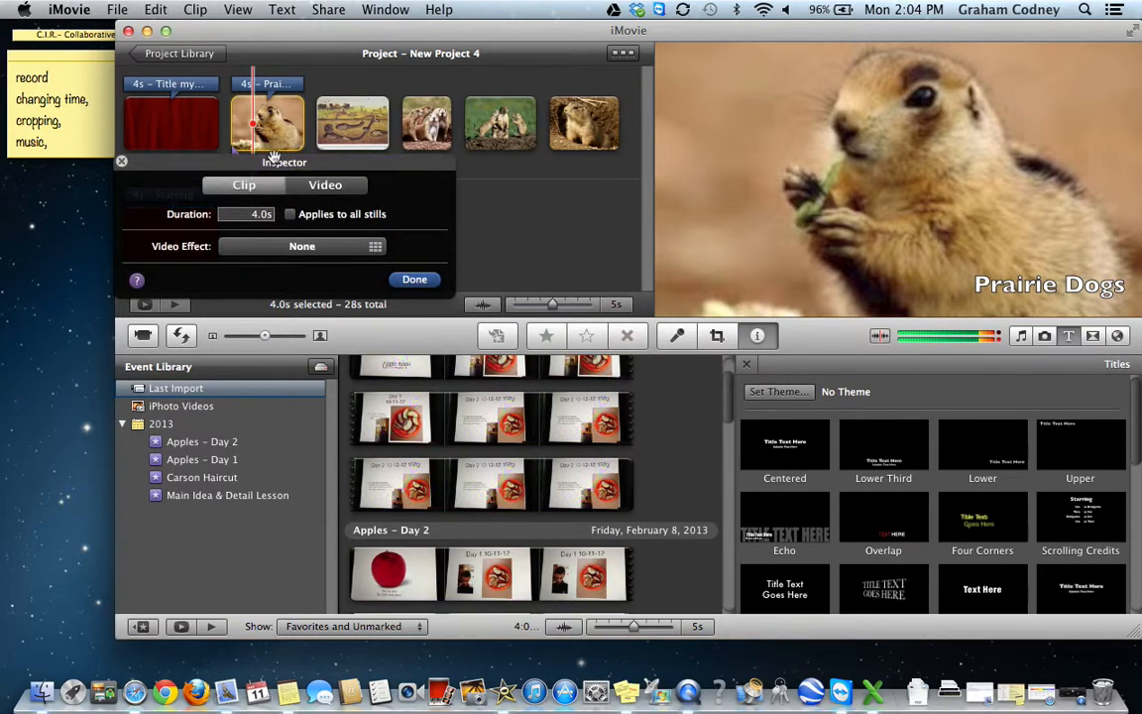
left_click(260, 215)
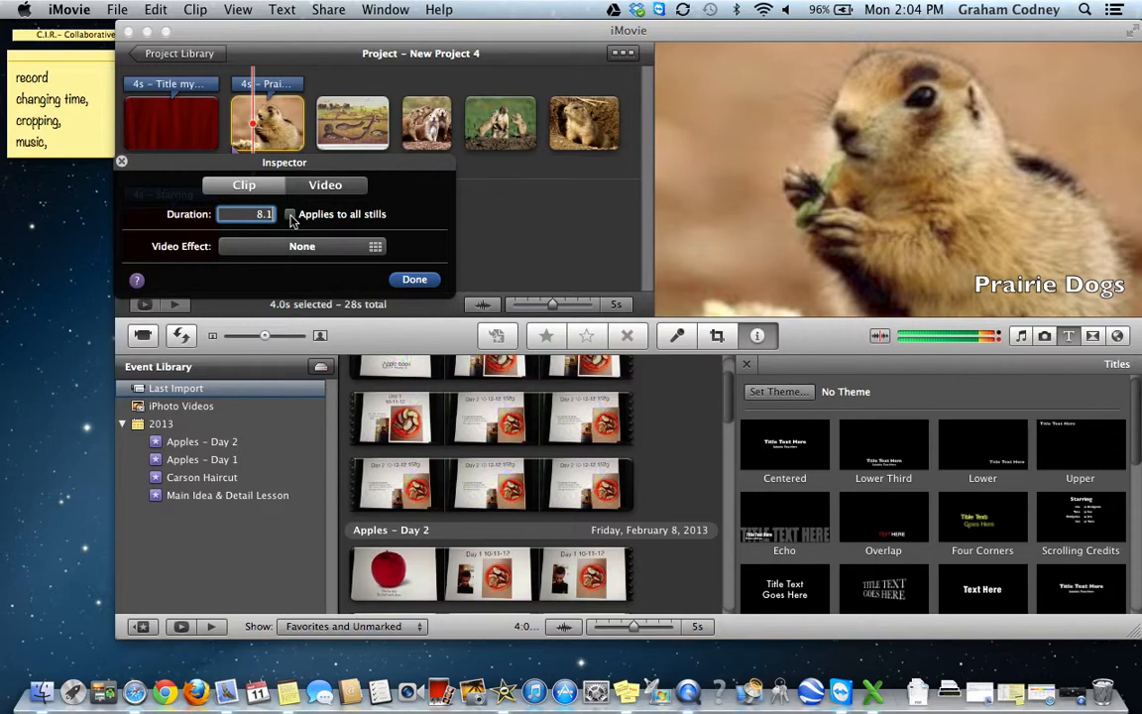
left_click(411, 279)
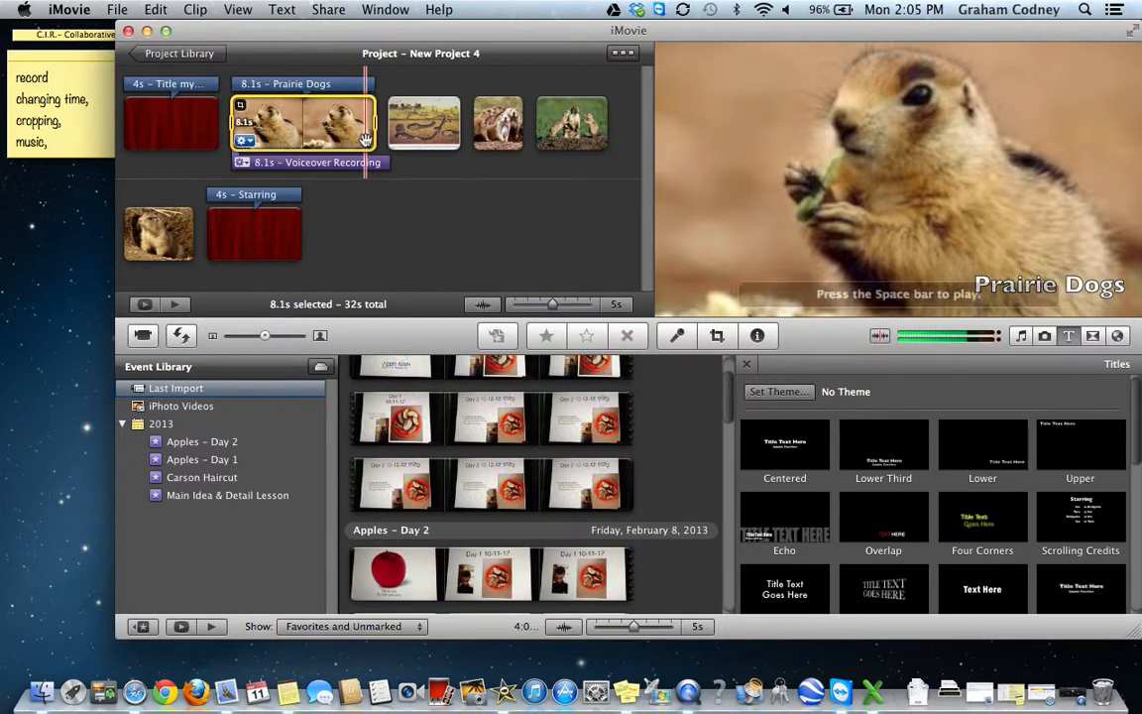
Step: Set the duration of the Prairie Dogs title to 4 seconds
double_click(332, 87)
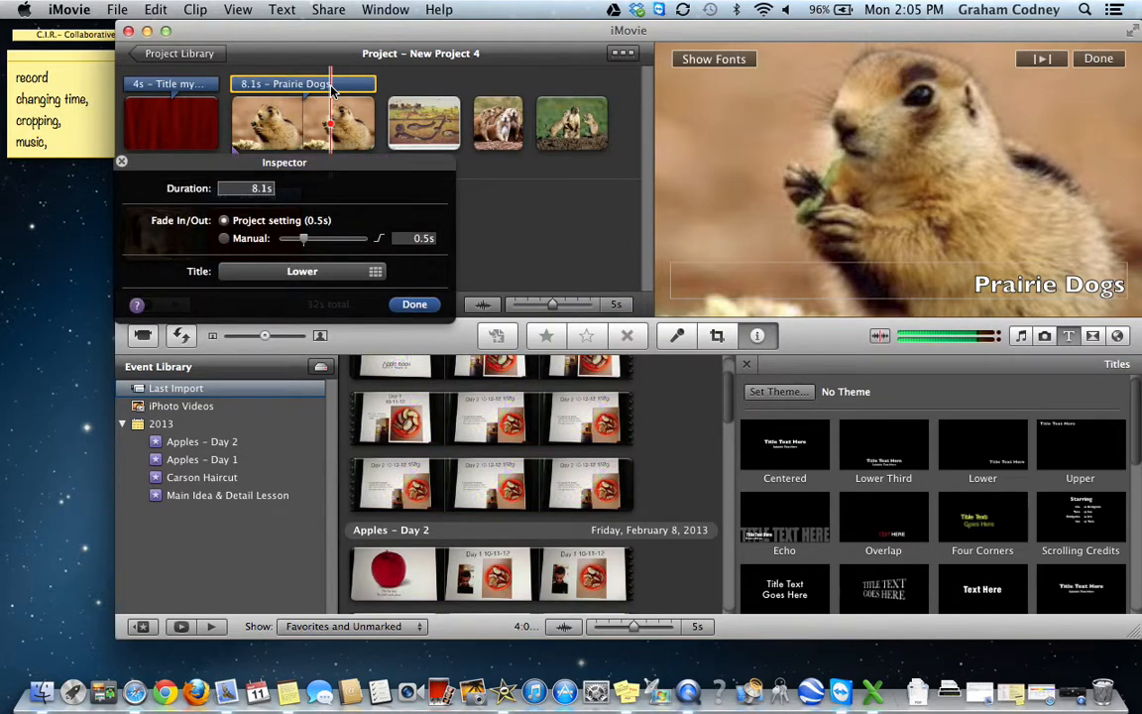
left_click(270, 187)
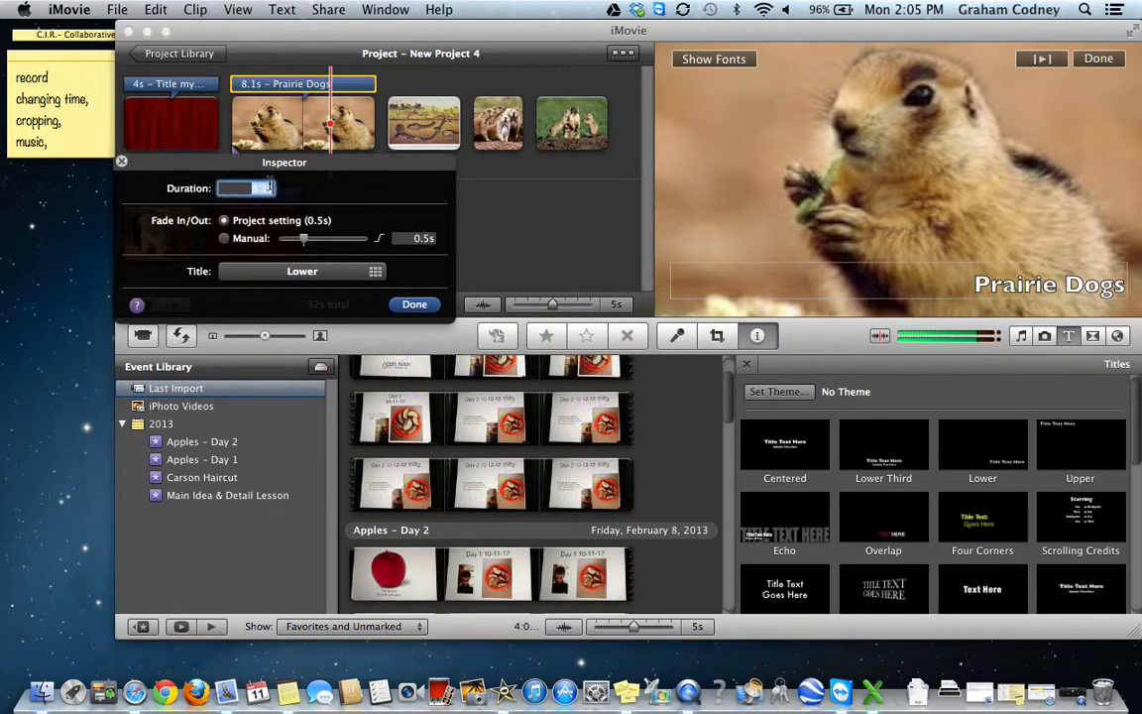
type("4")
left_click(413, 304)
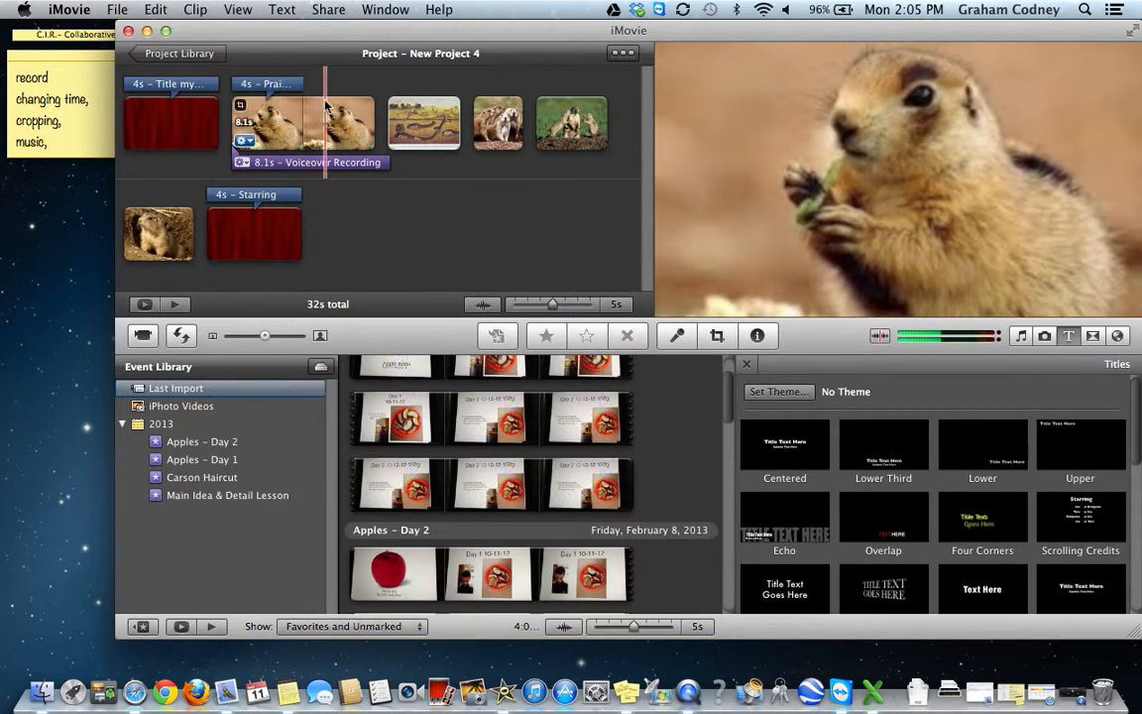
Step: Extend the Prairie Dogs title to 8.1 seconds so it spans the whole photo, and finish editing the title
double_click(283, 83)
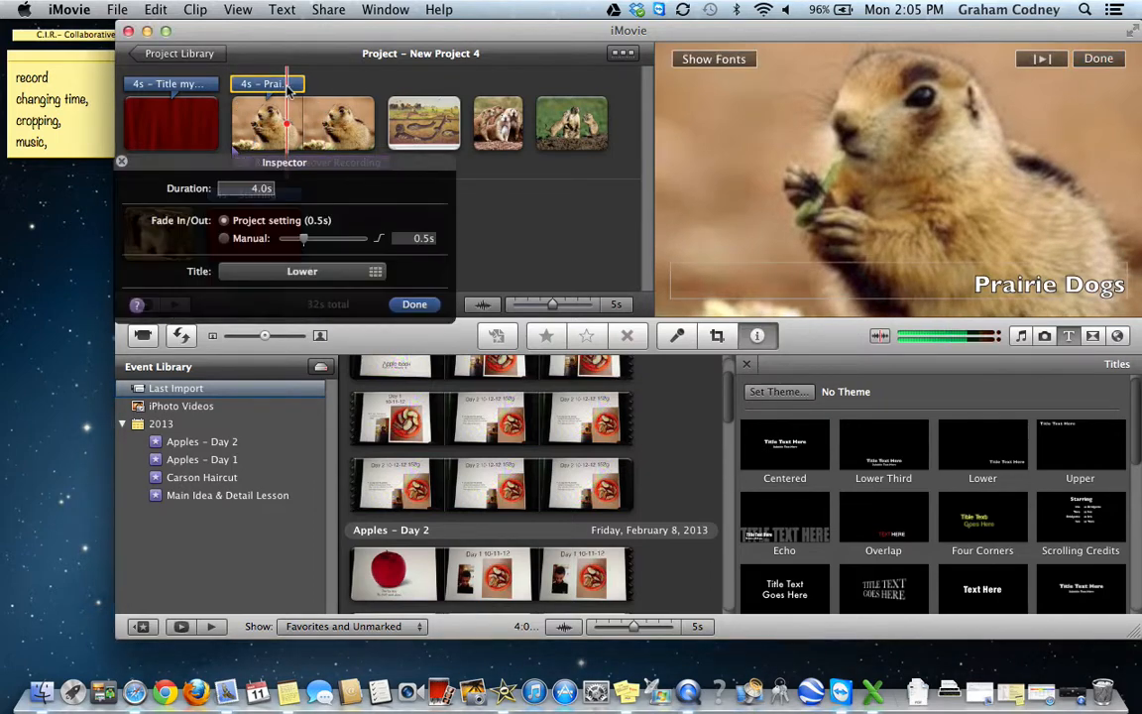
left_click(268, 189)
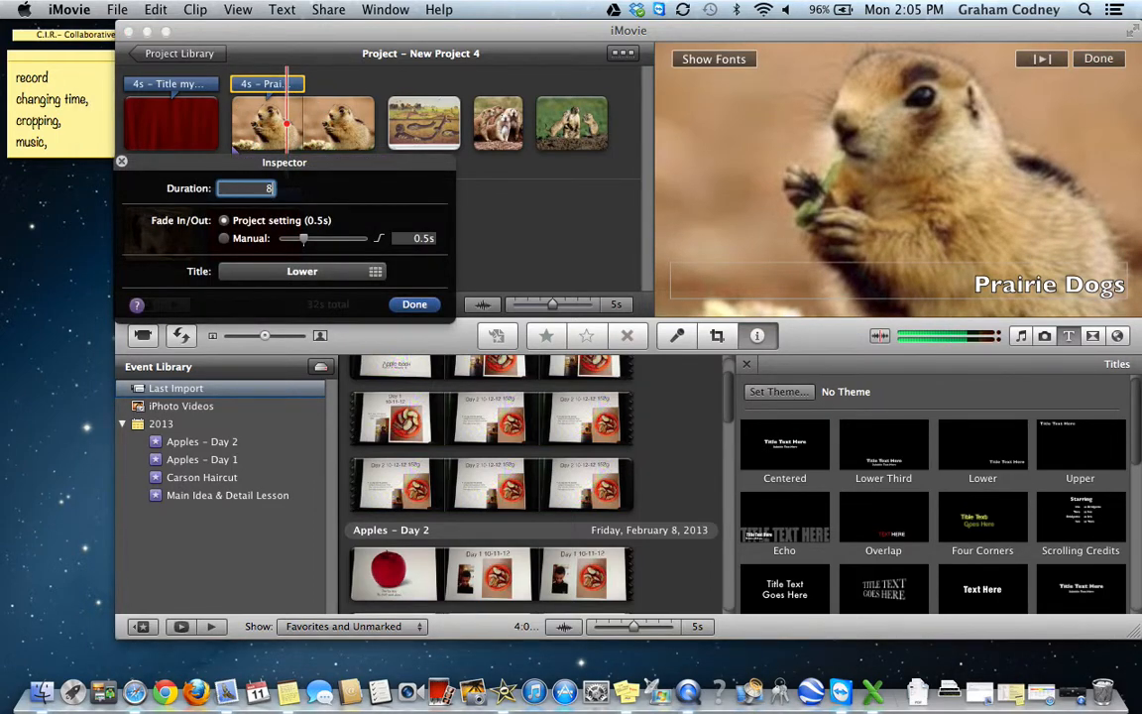
left_click(412, 305)
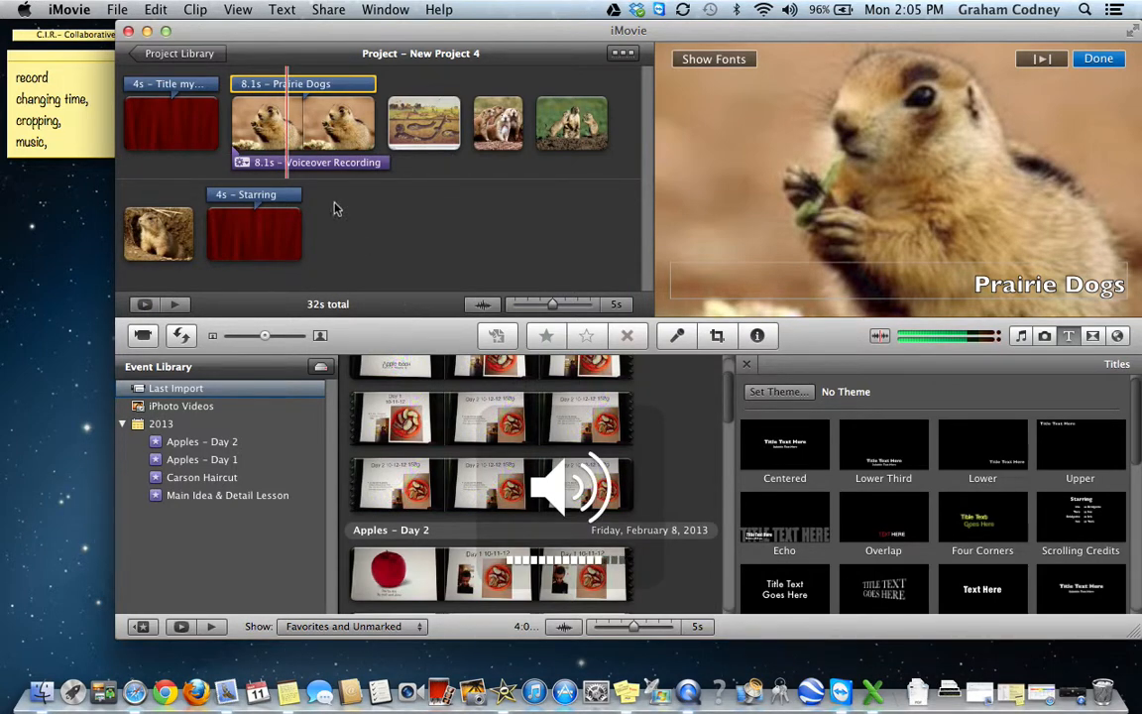
left_click(226, 122)
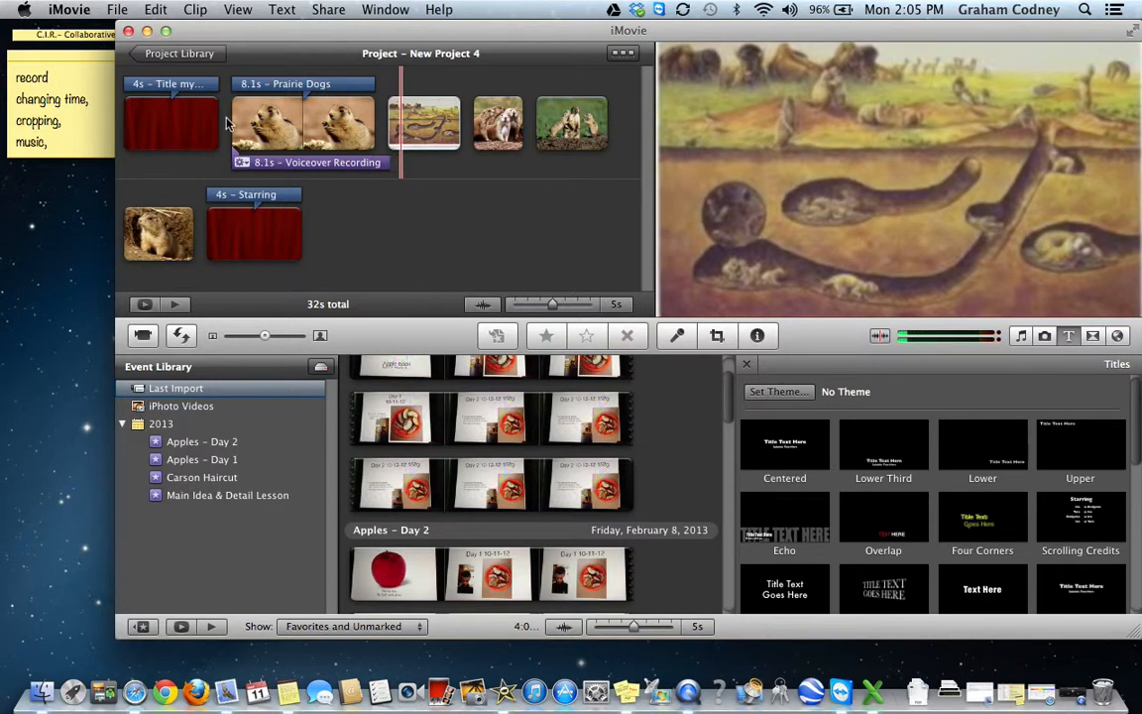
Step: Record a second voiceover over the burrow illustration and move it earlier so it directly follows the first voiceover
left_click(678, 337)
left_click(428, 127)
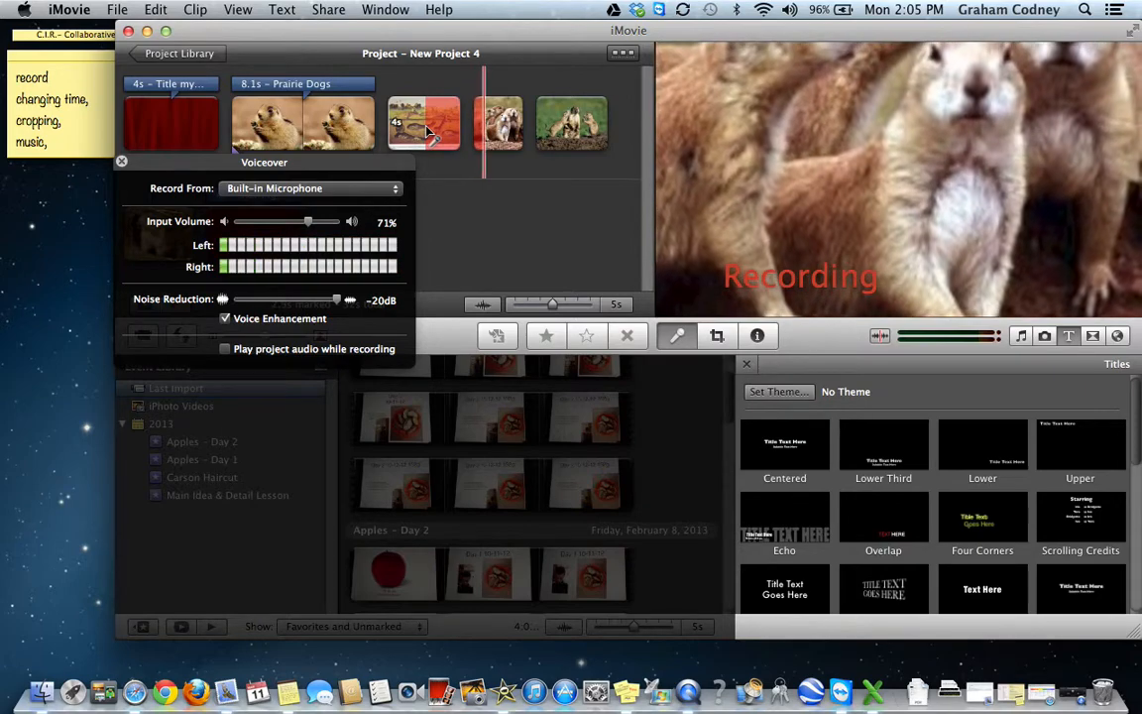
left_click(427, 133)
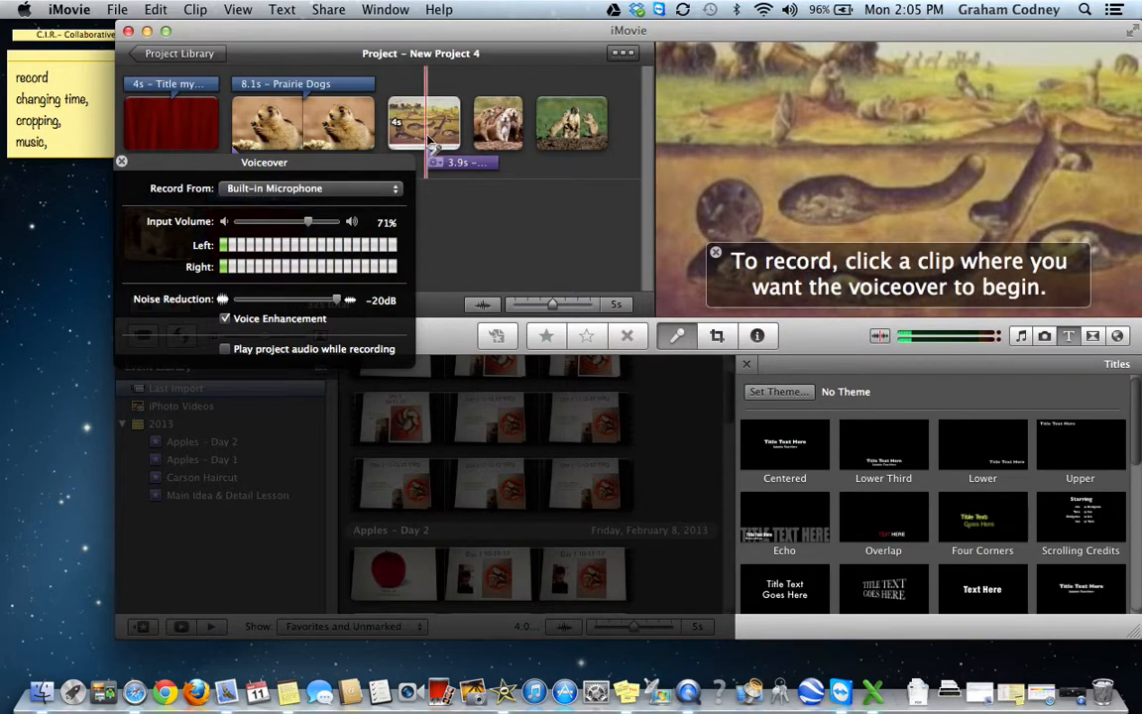
left_click(120, 160)
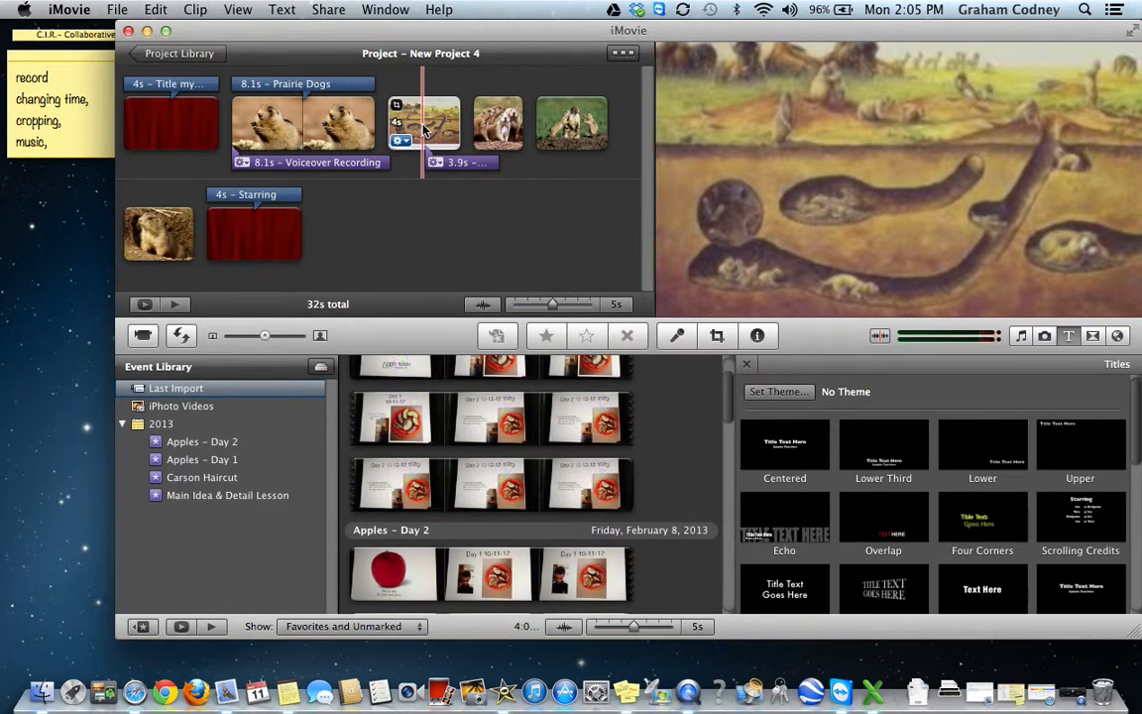
left_click_drag(485, 165, 442, 167)
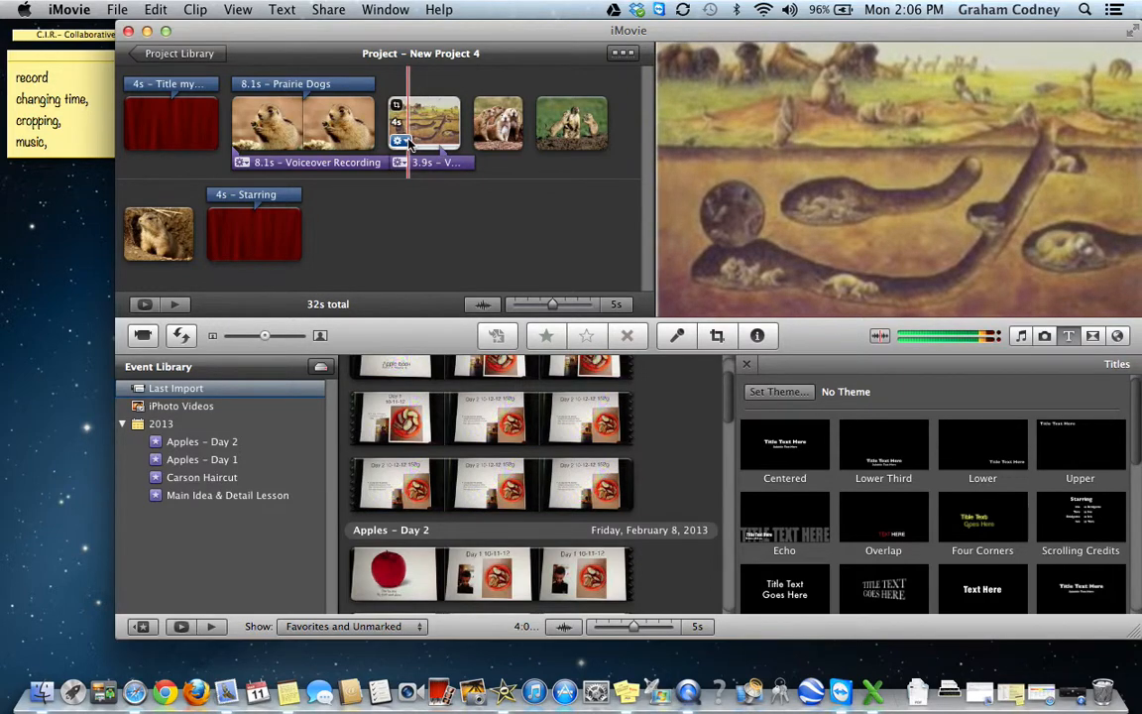
Step: Set the burrow illustration's clip duration to 5 seconds for that still only
left_click(401, 141)
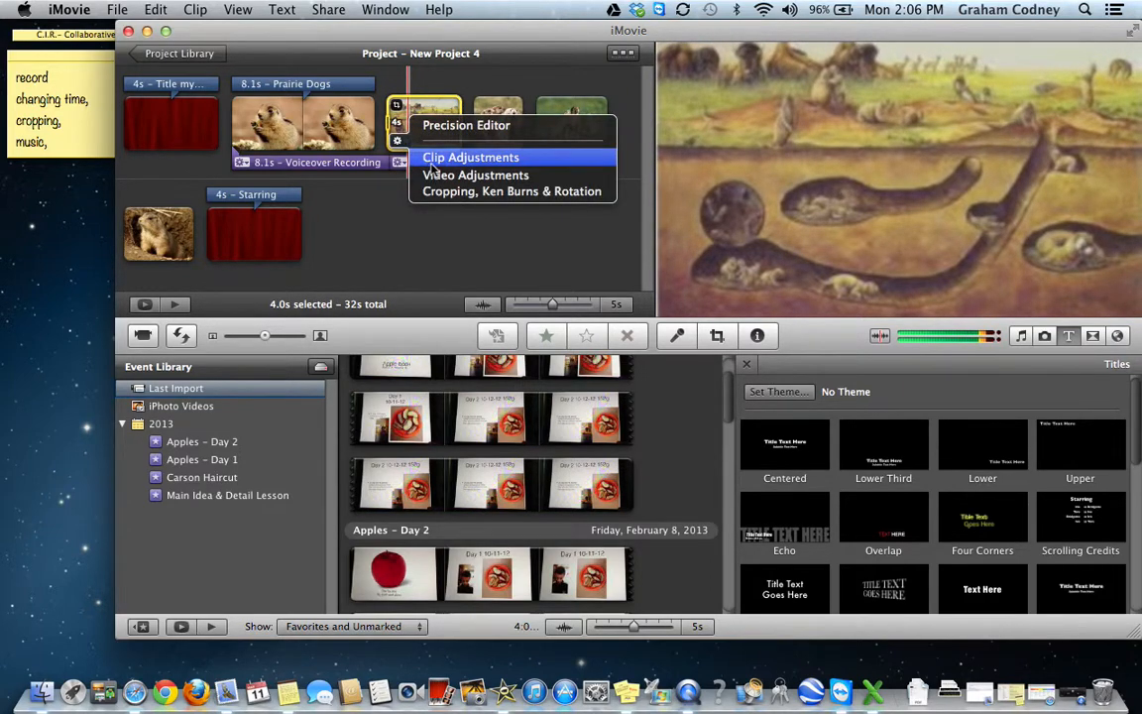
left_click(432, 161)
double_click(268, 214)
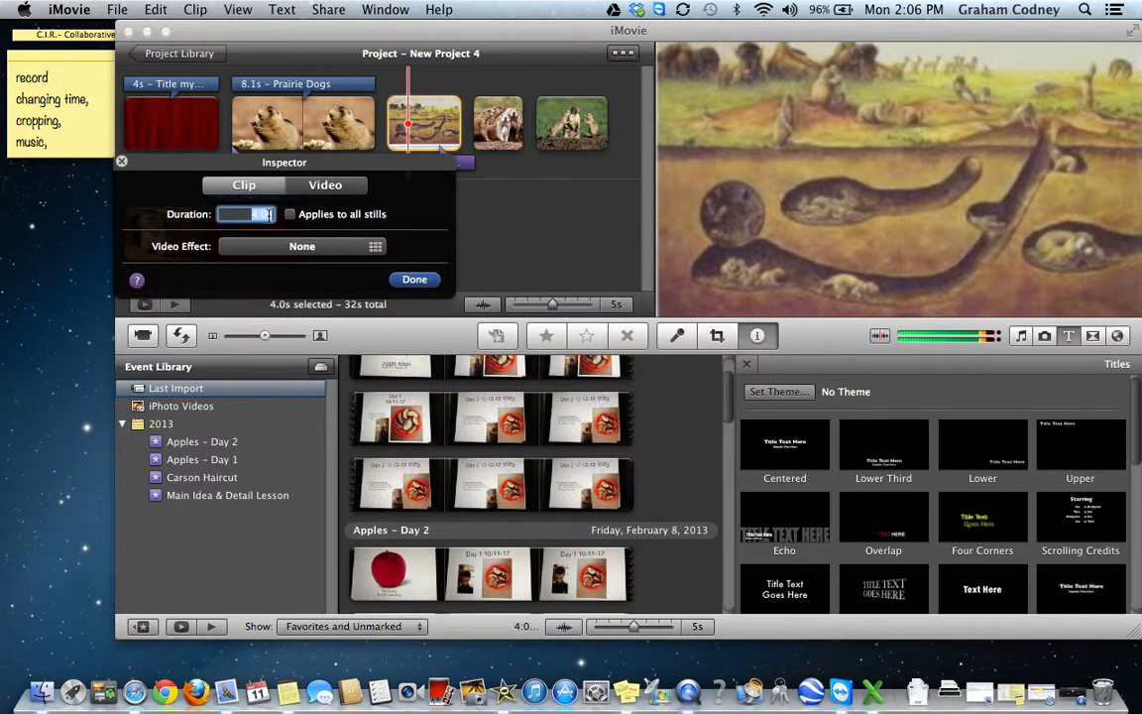
type("5")
left_click(414, 279)
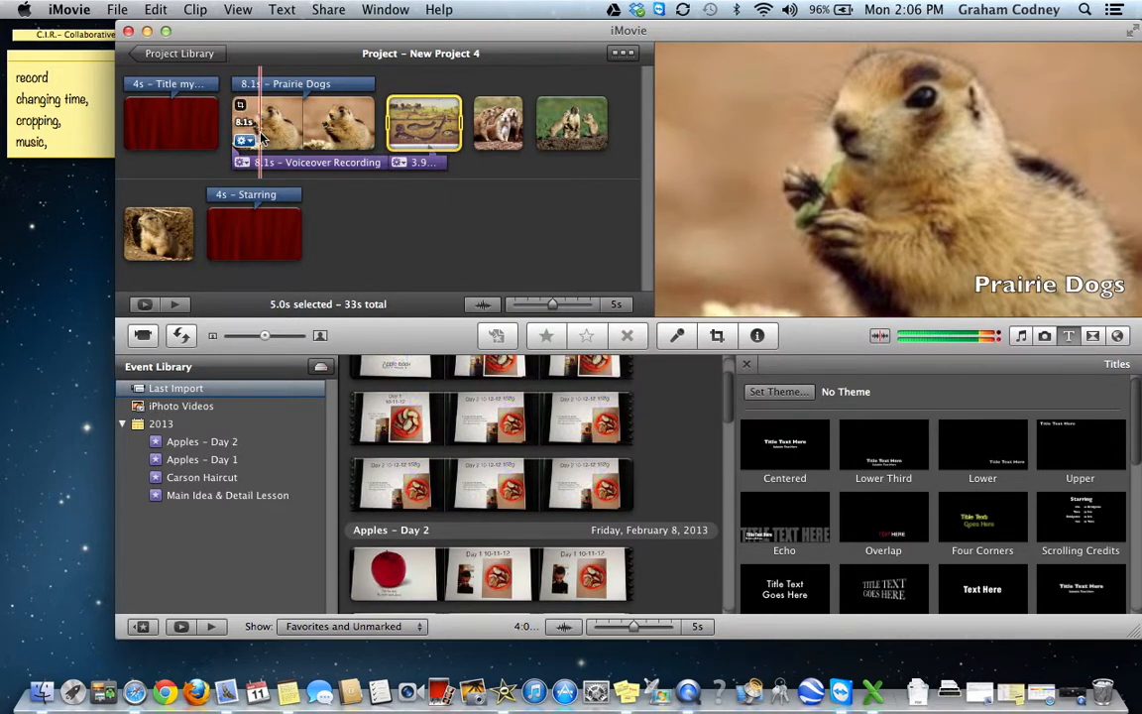
key("XF86AudioMute")
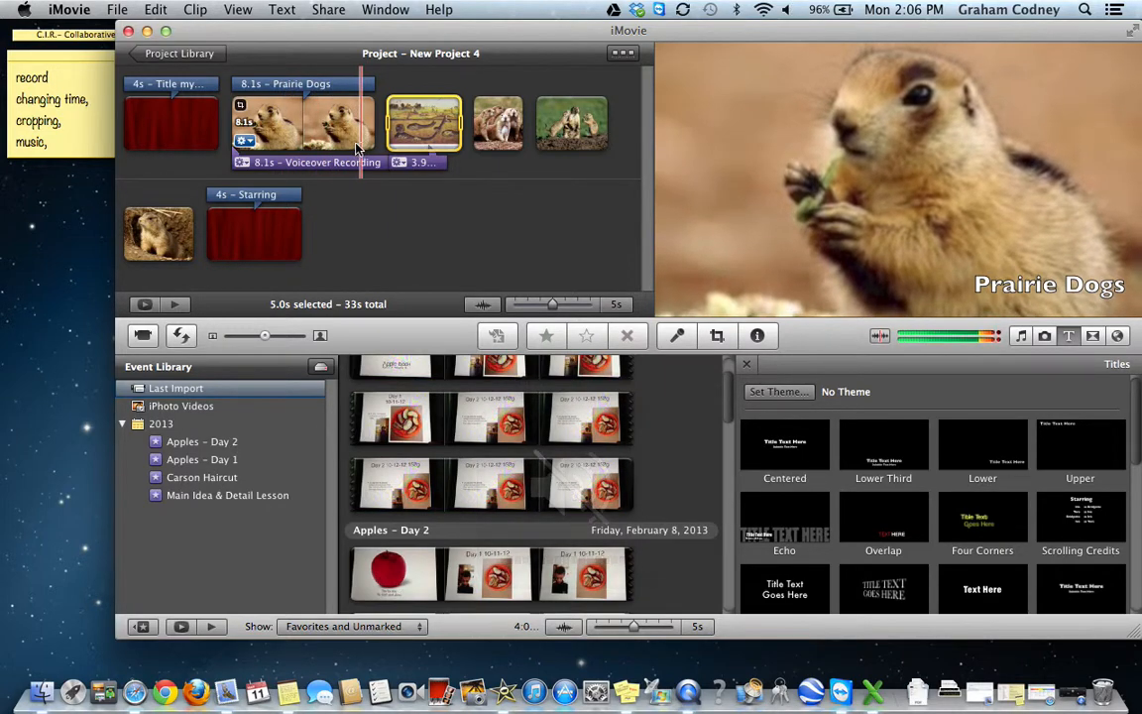
double_click(286, 139)
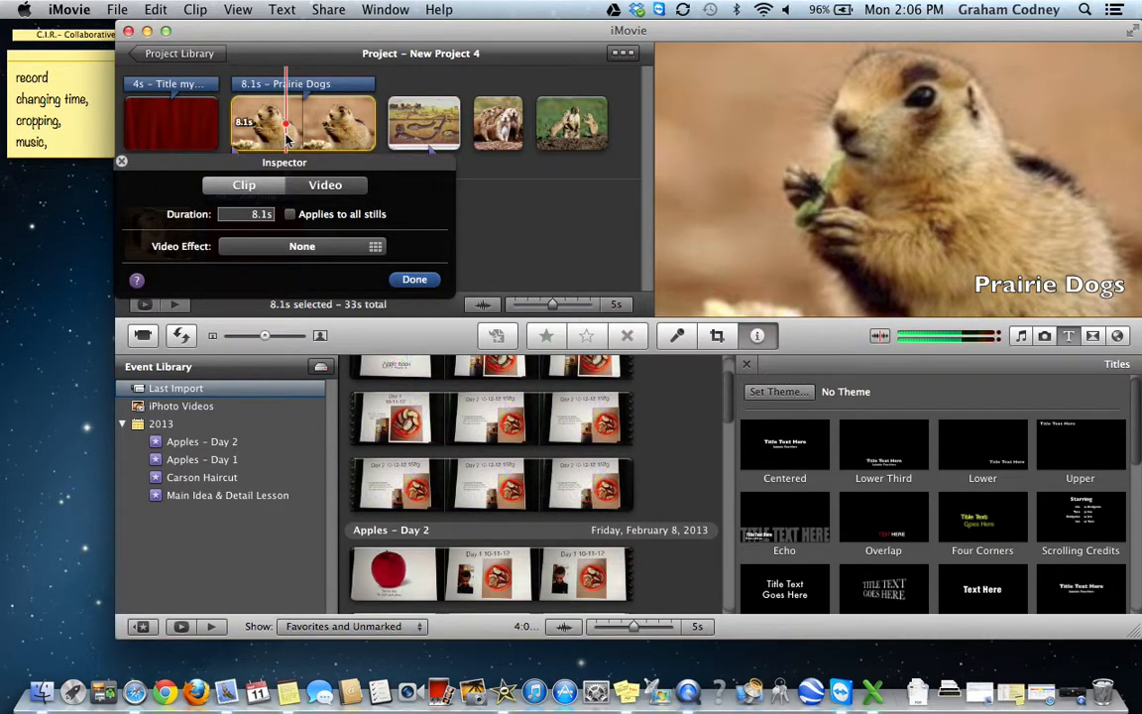
key("Return")
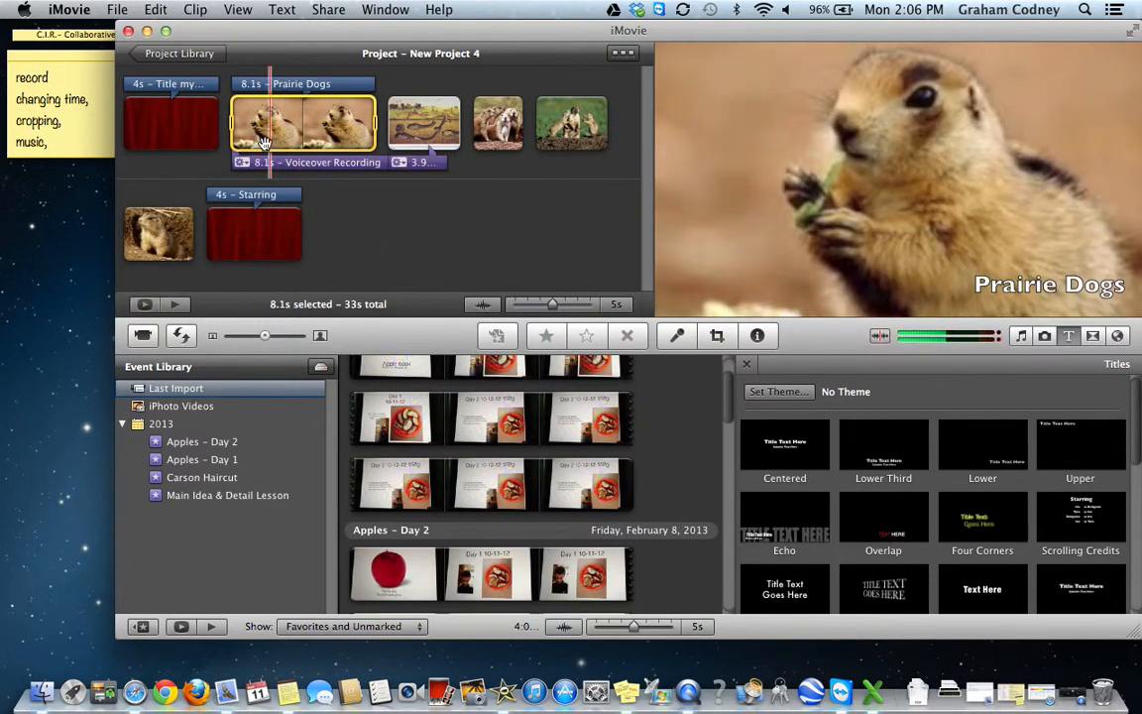
Step: Shrink the Ken Burns start frame of the first prairie dog photo around the animal's head and play the clip
left_click(241, 141)
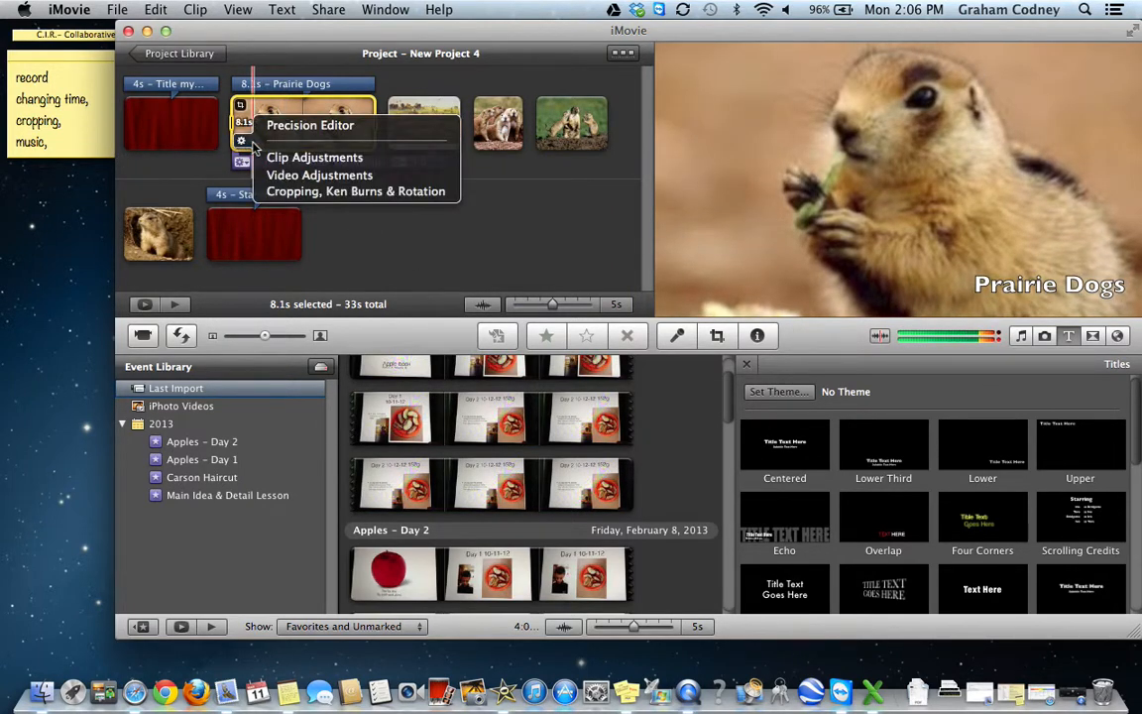
left_click(276, 192)
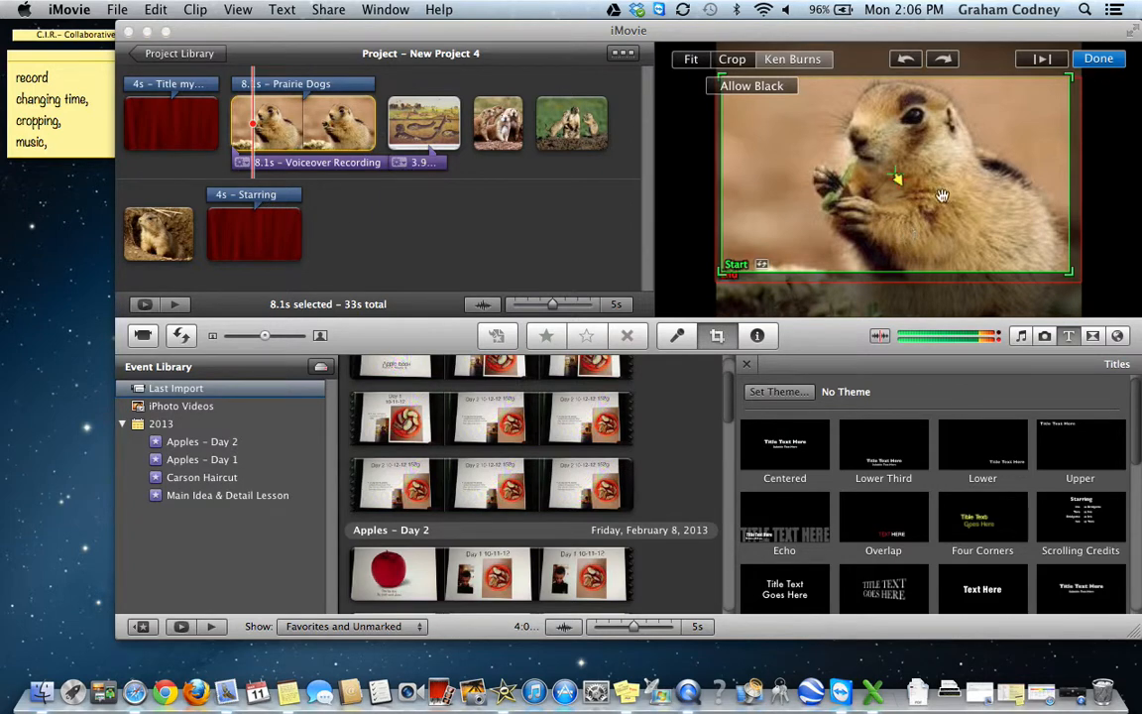
left_click_drag(950, 185, 949, 154)
left_click_drag(1071, 241, 949, 137)
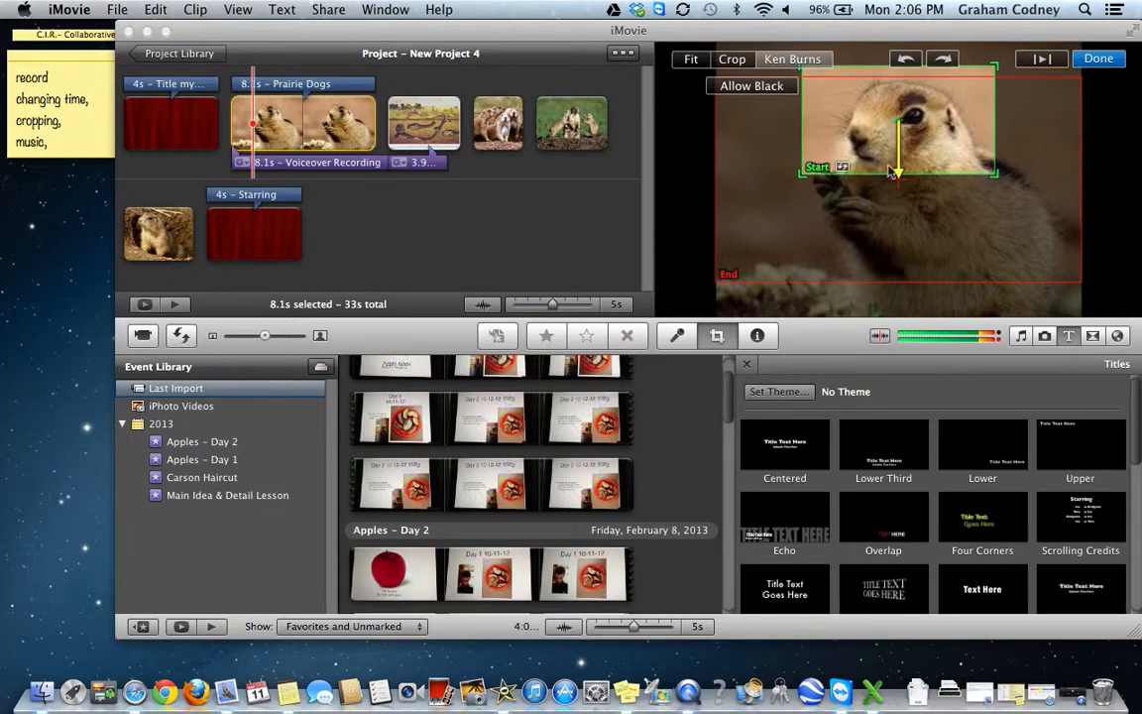
left_click(1098, 62)
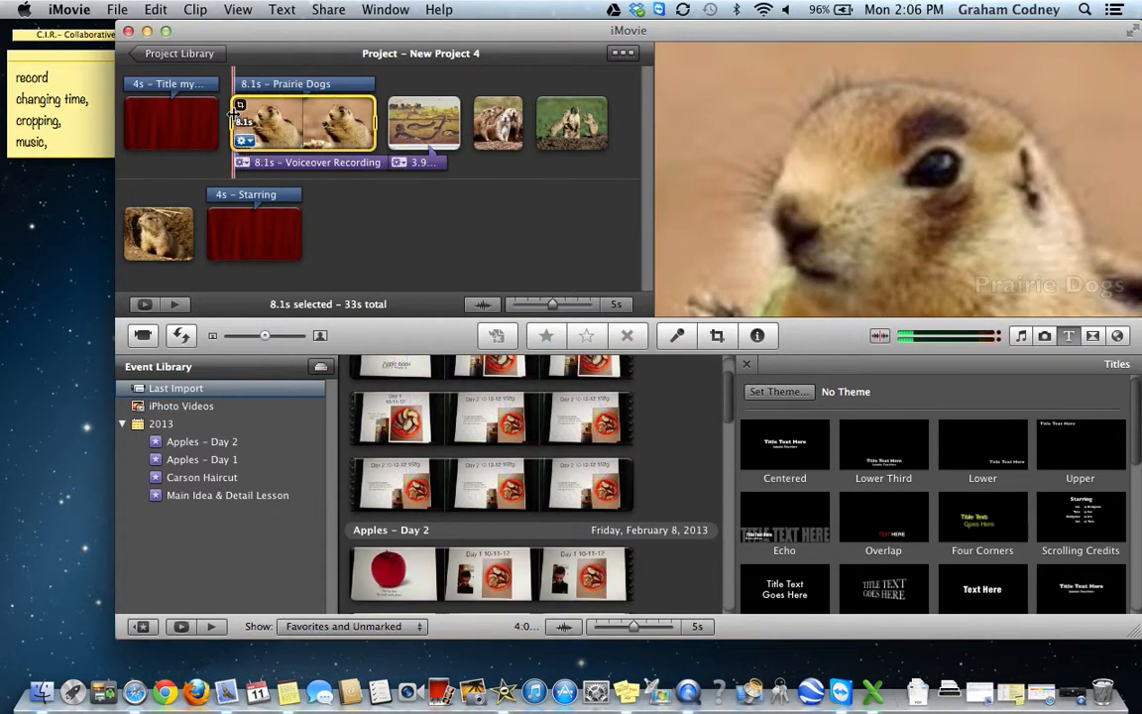
key("space")
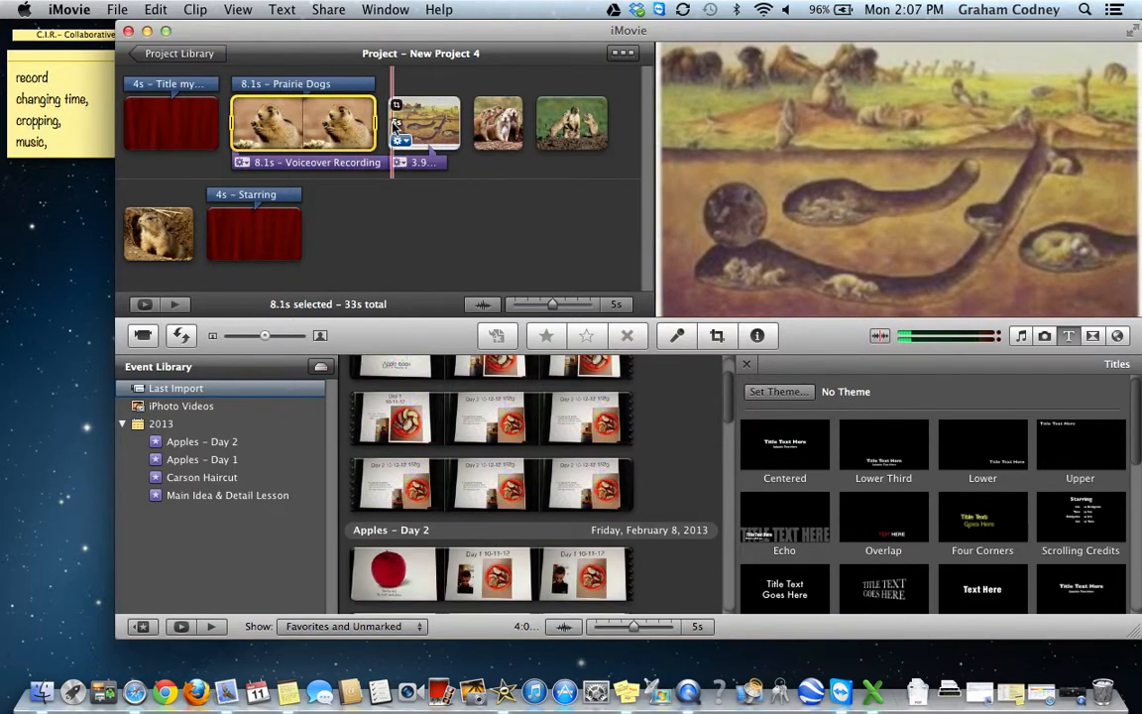
Step: Switch the burrow illustration's framing from Ken Burns to Fit, finish editing, and play the clip
left_click(399, 141)
left_click(433, 192)
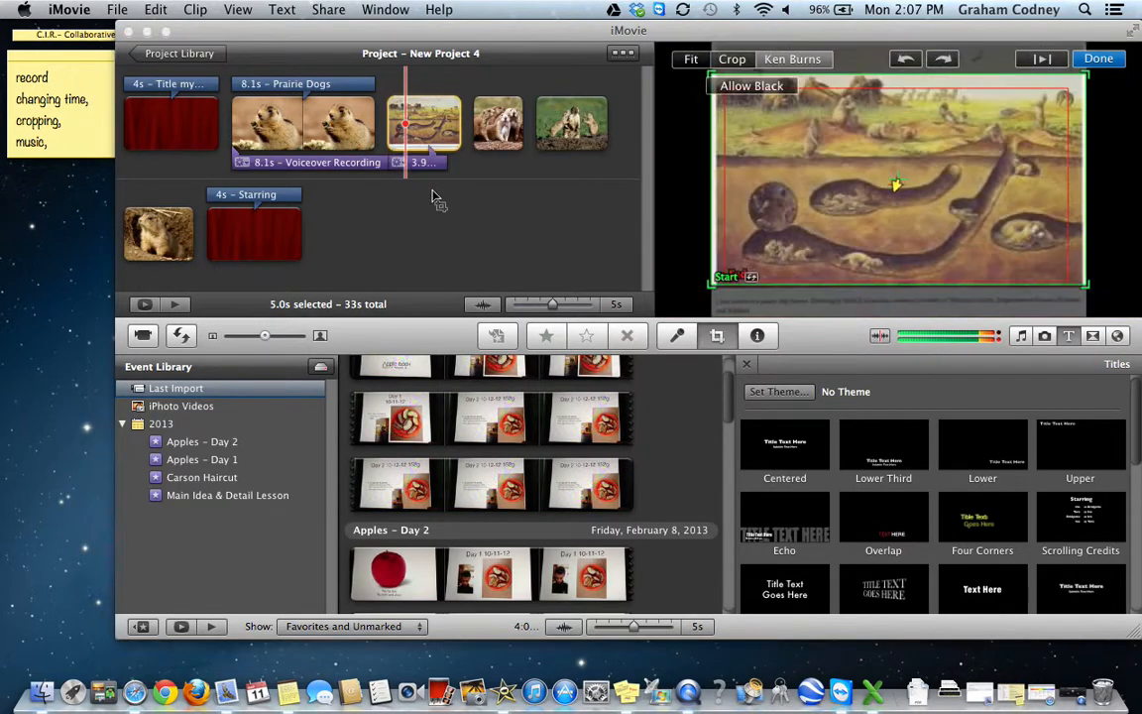
left_click(731, 59)
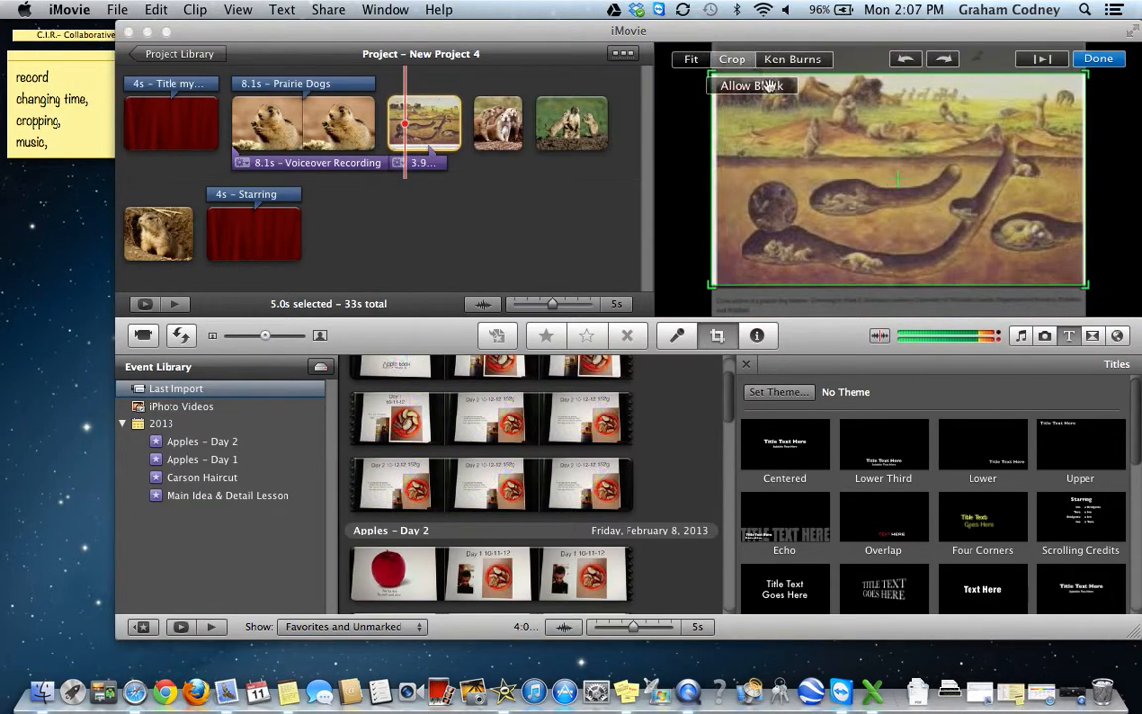
left_click_drag(844, 149, 841, 142)
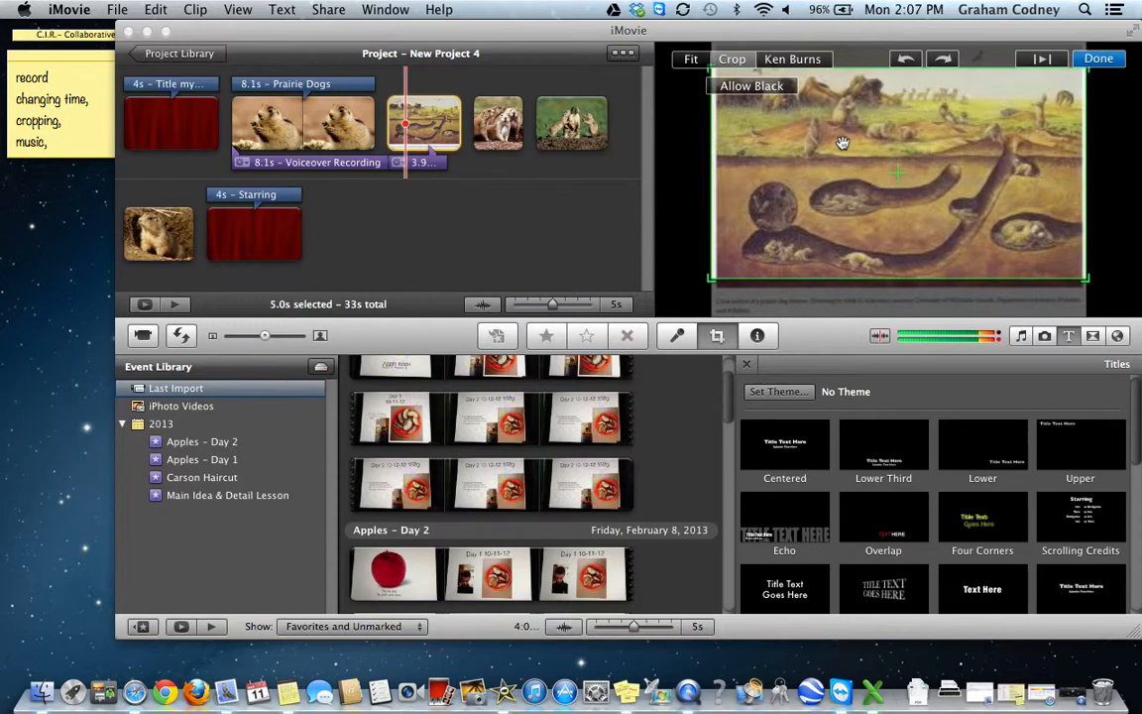
left_click(697, 61)
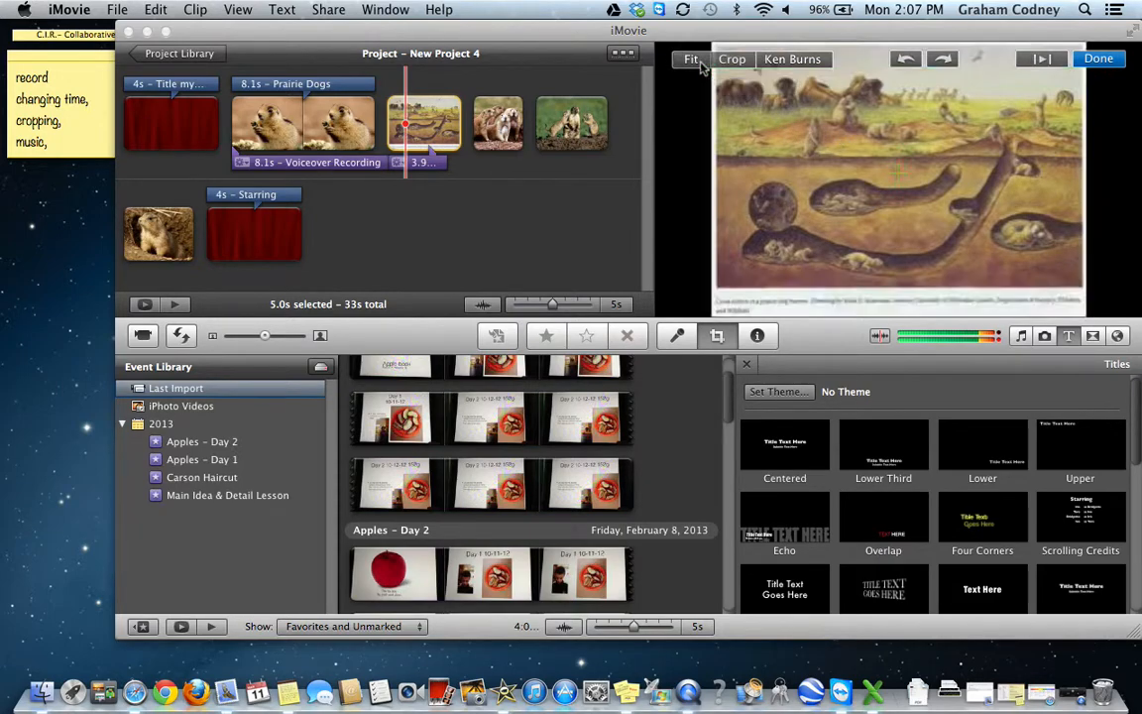
left_click(1099, 62)
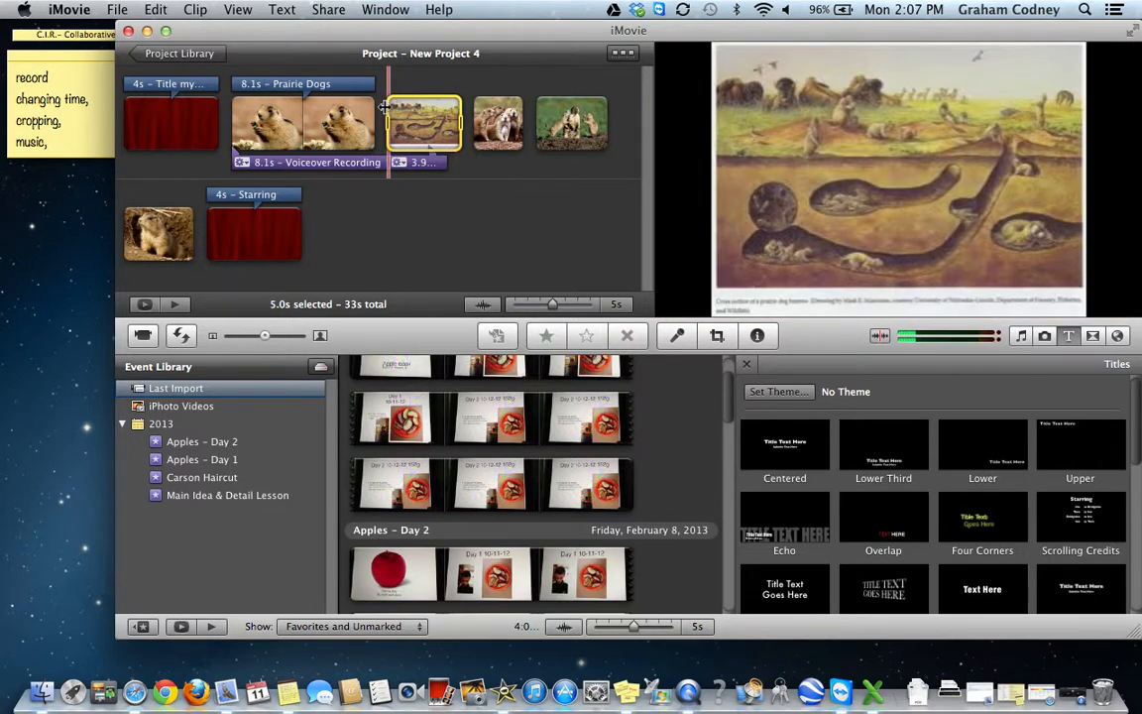
key("space")
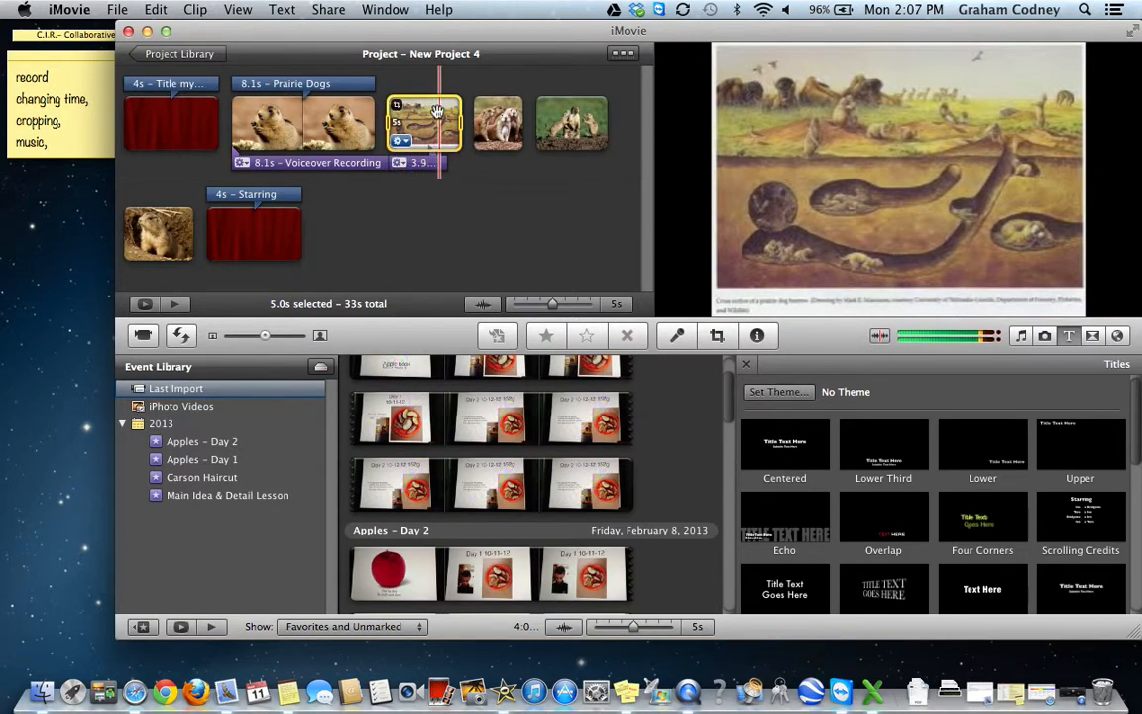
Step: Set the burrow illustration to a static Crop with a full-width frame around the drawing that excludes the caption below it
left_click(400, 139)
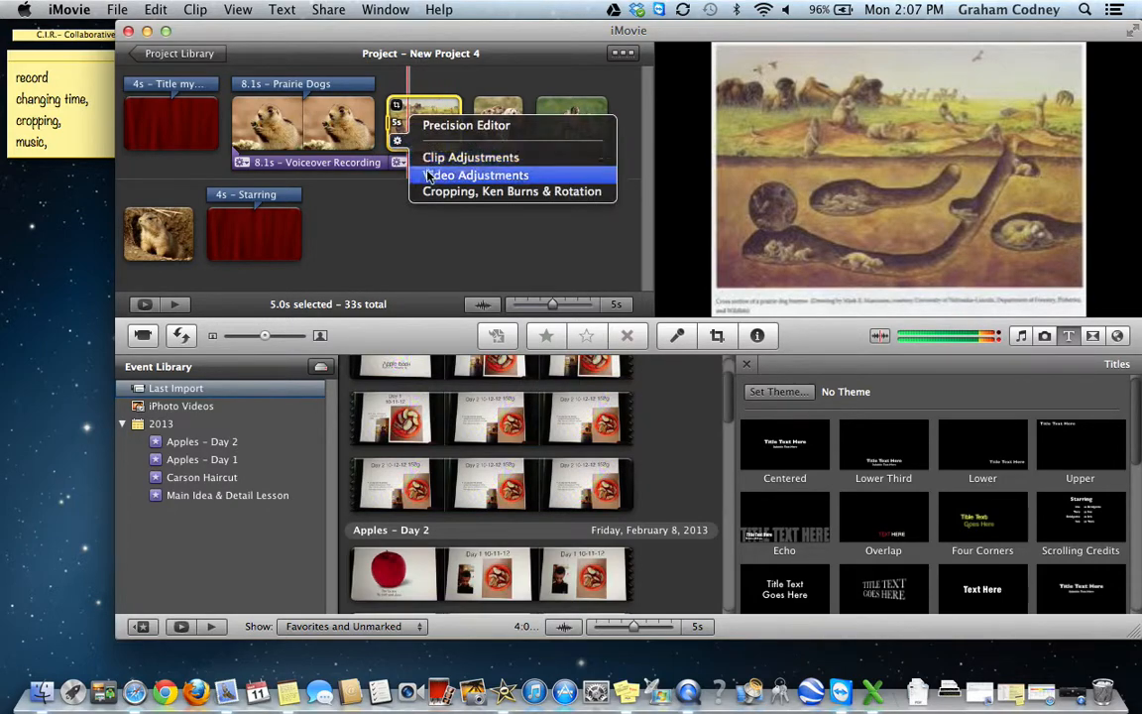
left_click(431, 190)
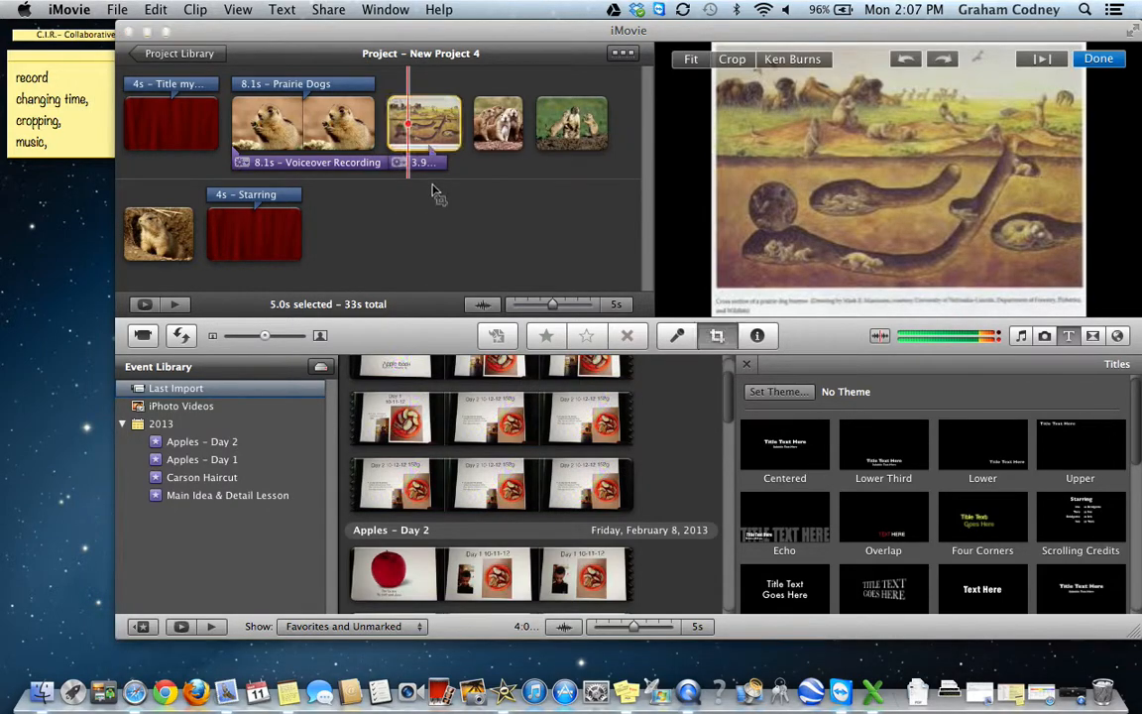
left_click(746, 61)
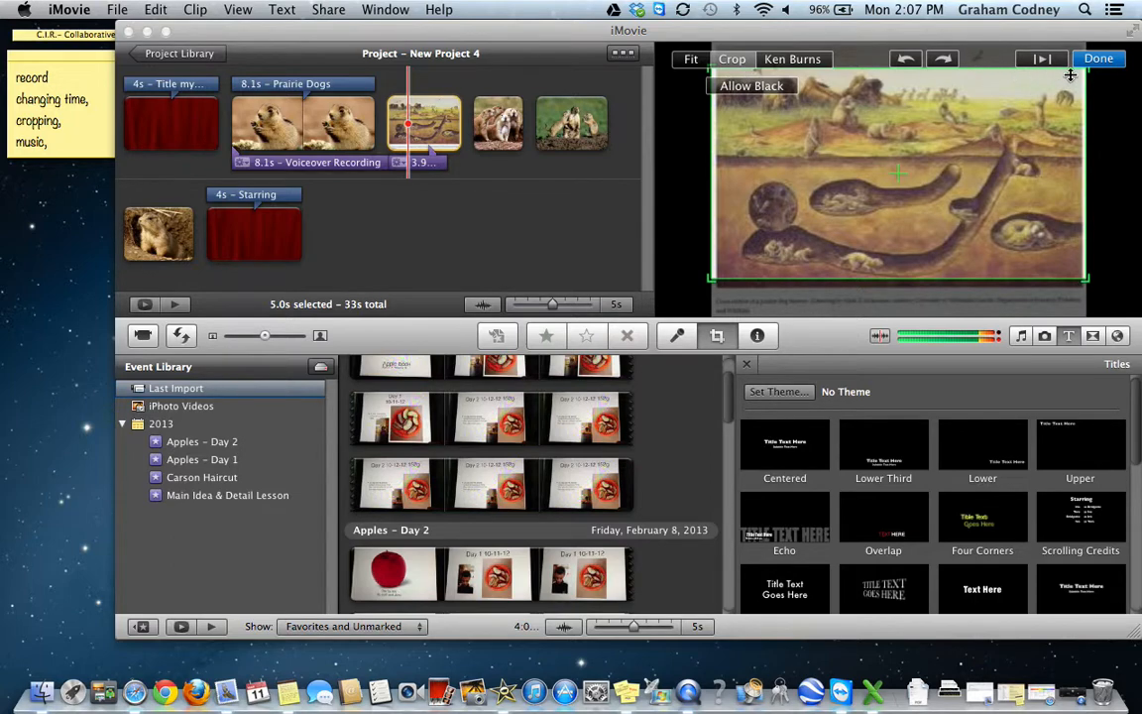
left_click_drag(1086, 280, 1137, 373)
mouse_move(1049, 230)
left_mouse_down()
mouse_move(1049, 191)
mouse_move(1047, 236)
left_mouse_up()
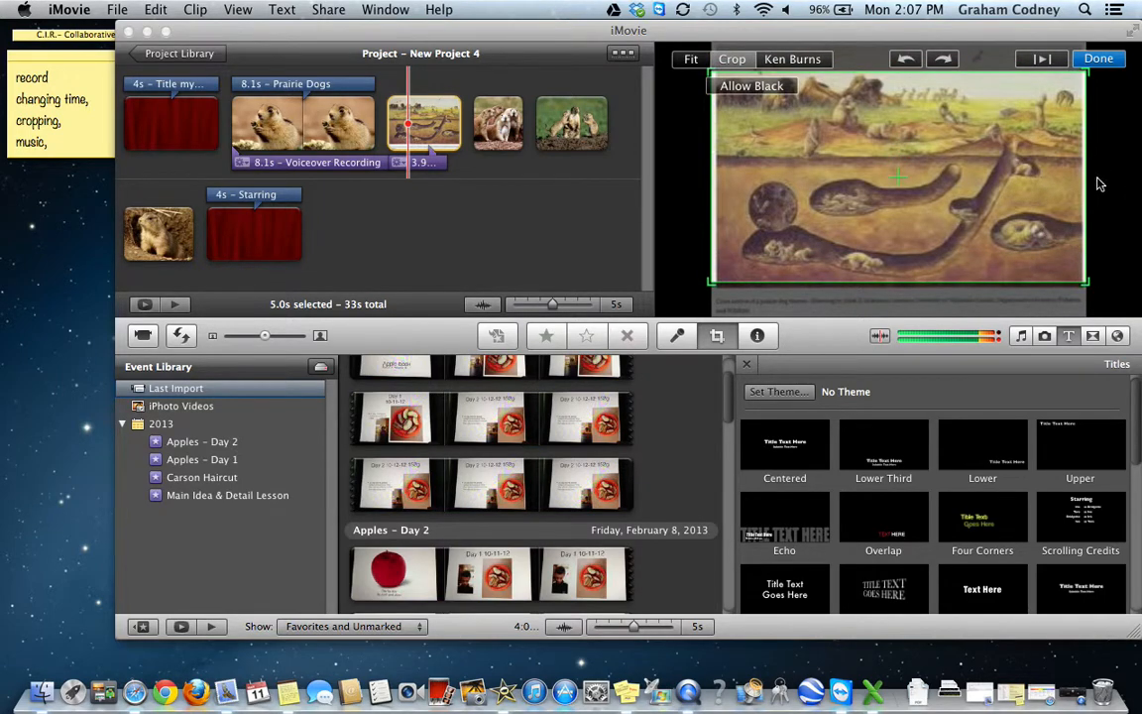
left_click(1099, 60)
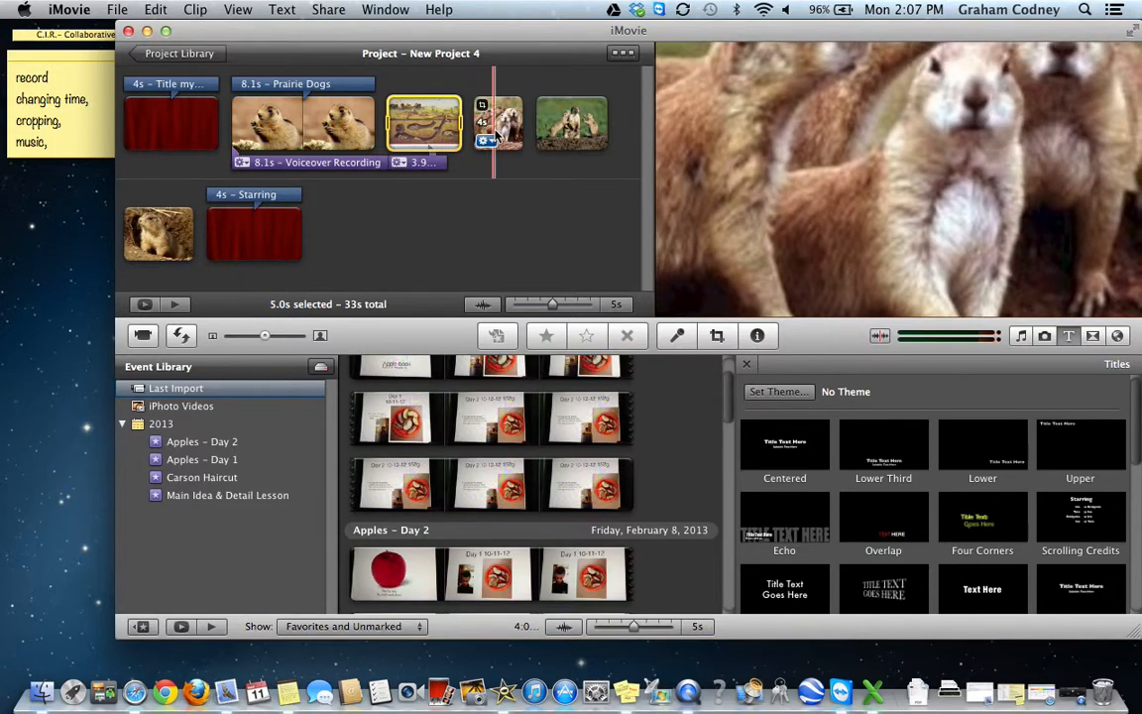
Step: Enlarge the Ken Burns start frame of the prairie dog group photo to full width and move it up over all the heads
left_click(484, 141)
left_click(508, 191)
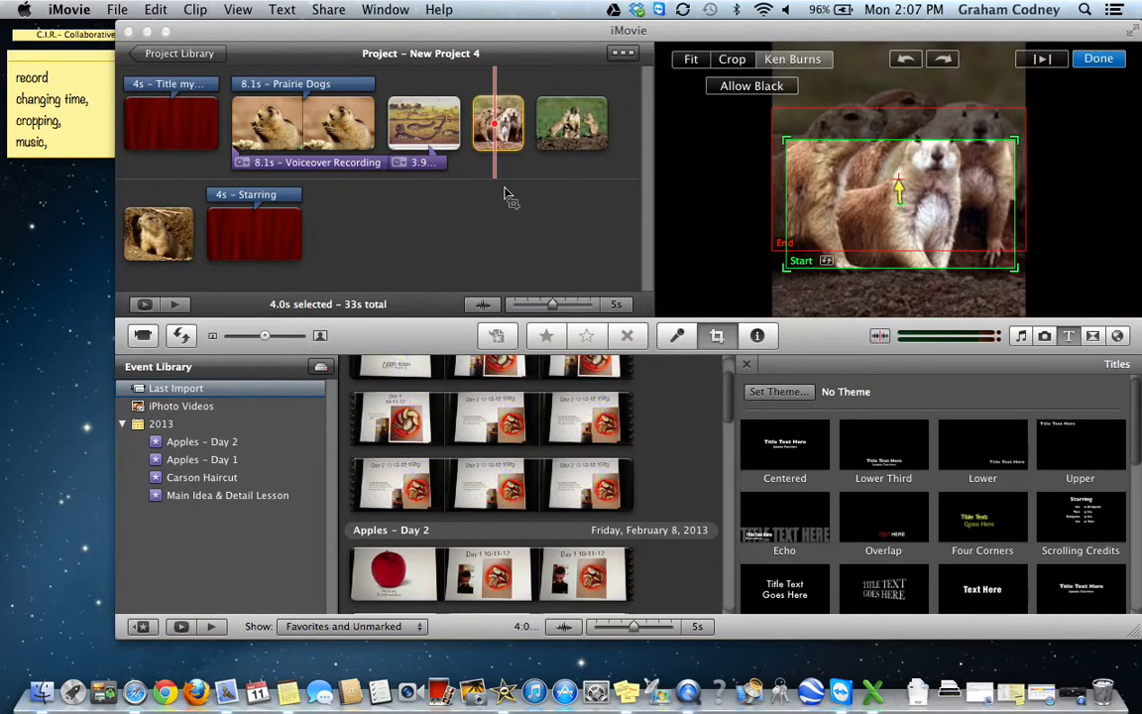
left_click_drag(784, 141, 736, 86)
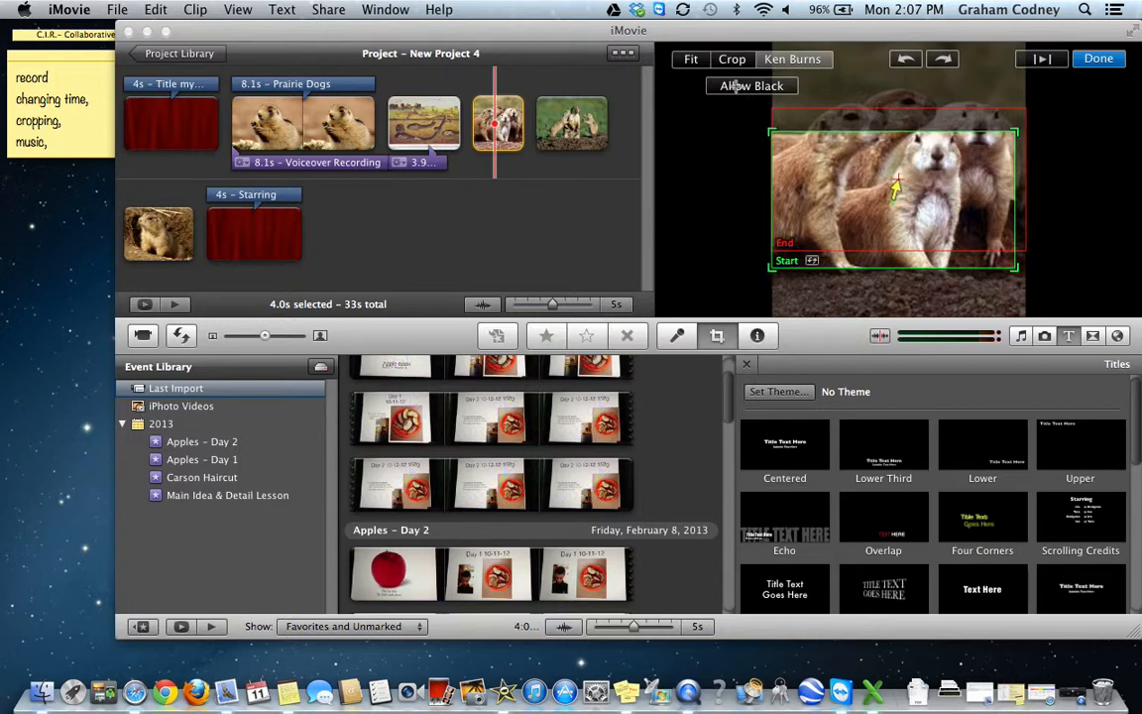
left_click_drag(1018, 130, 1041, 103)
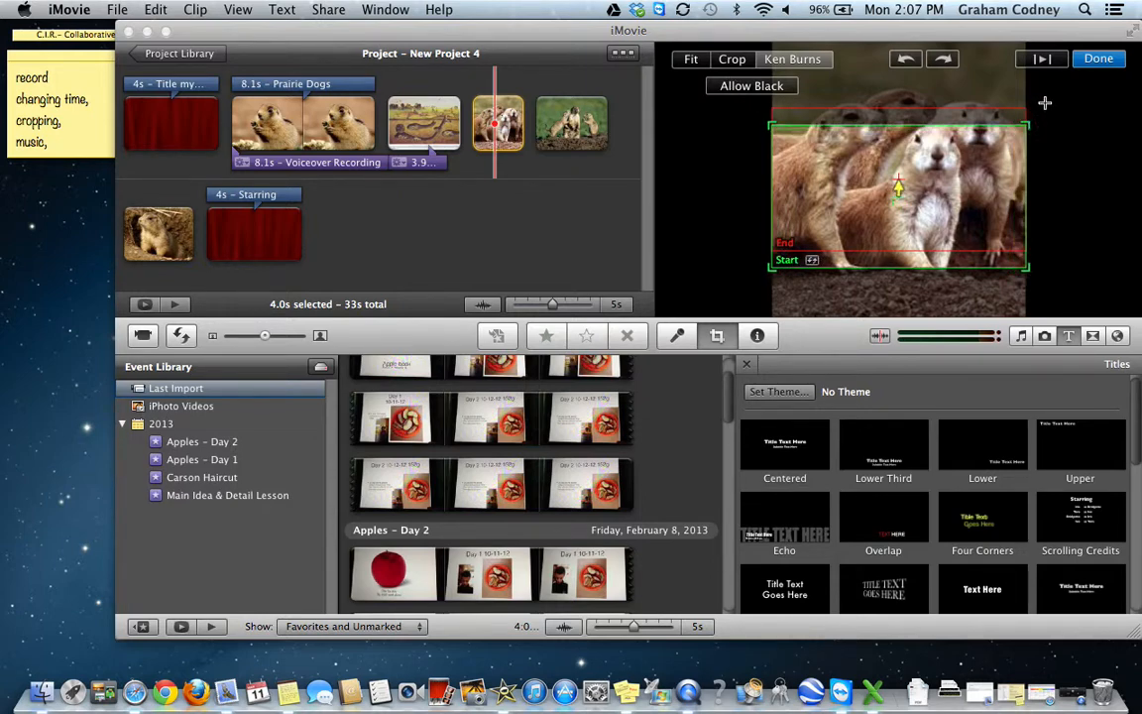
left_click_drag(982, 149, 979, 111)
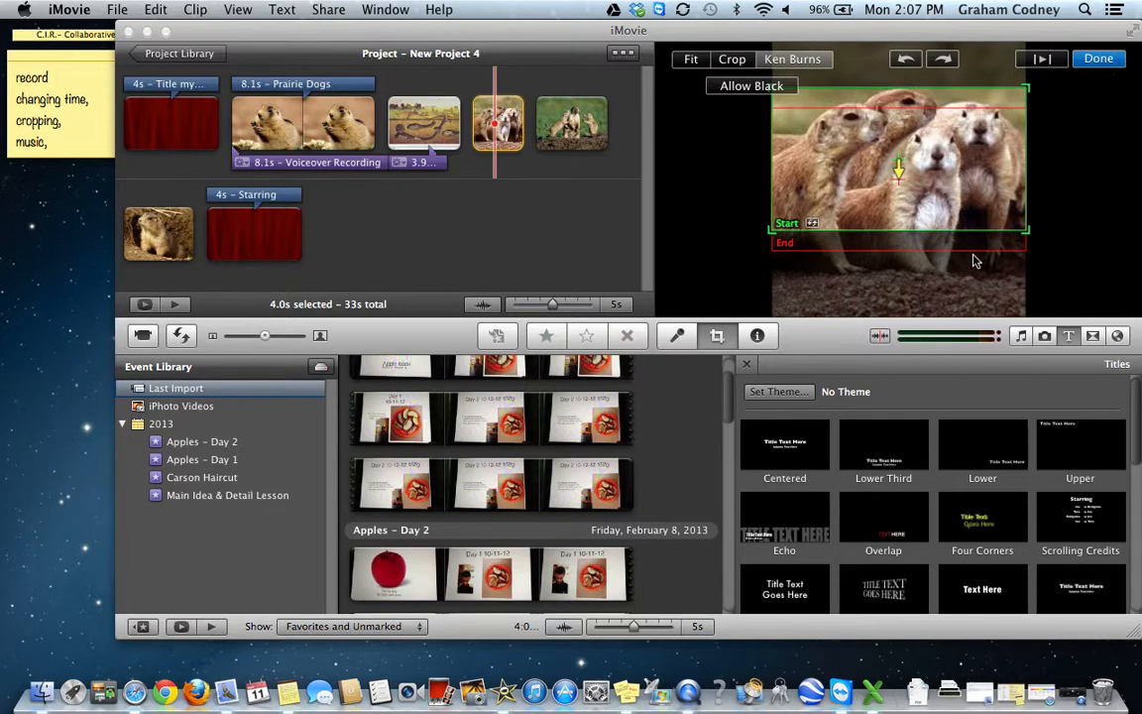
left_click(1097, 59)
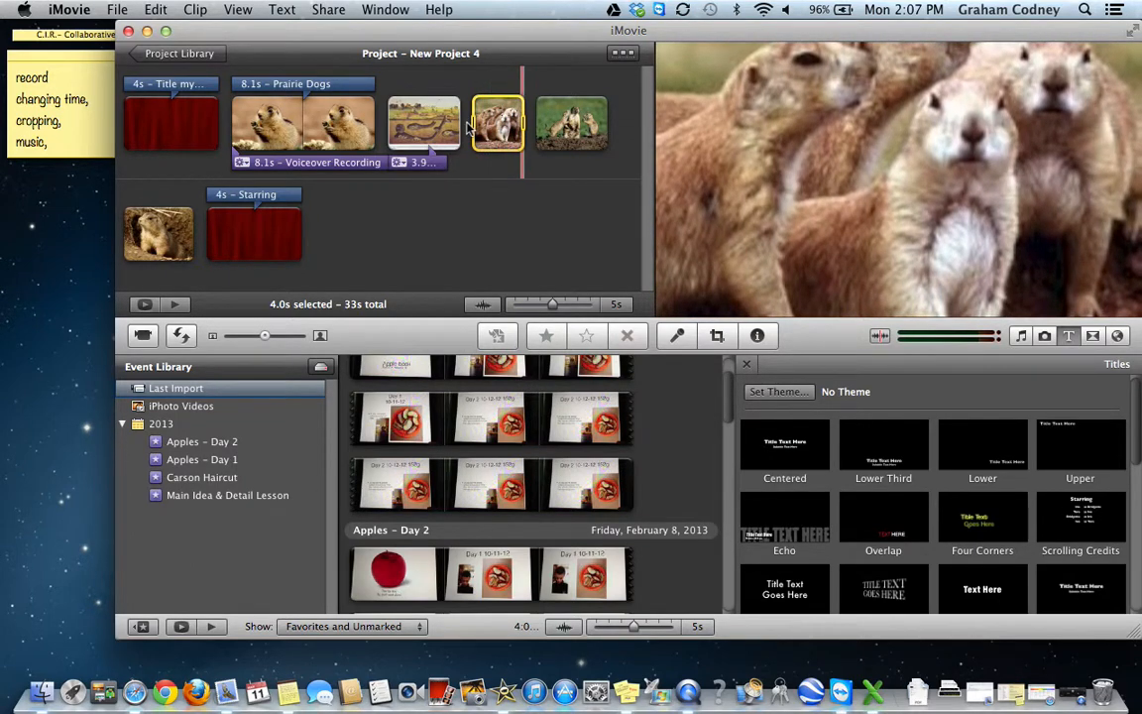
Step: Browse the iTunes Music and iLife Sound Effects collections and preview Acoustic Sunrise.caf with the system sound unmuted
left_click(1022, 342)
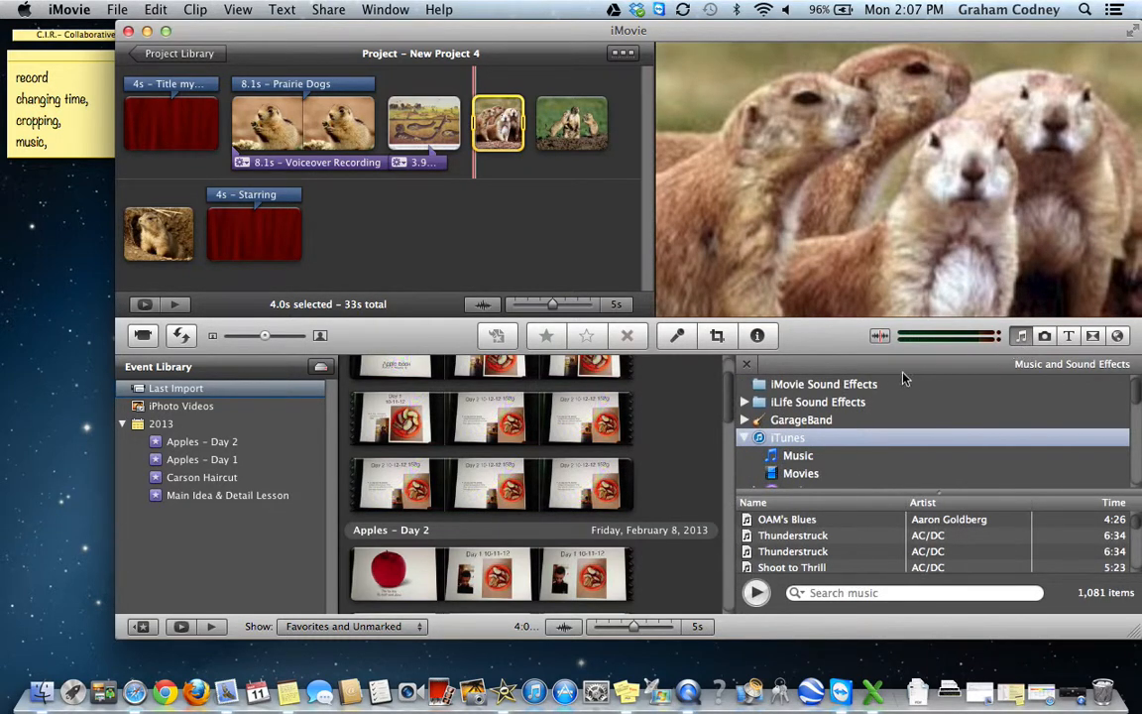
left_click(798, 456)
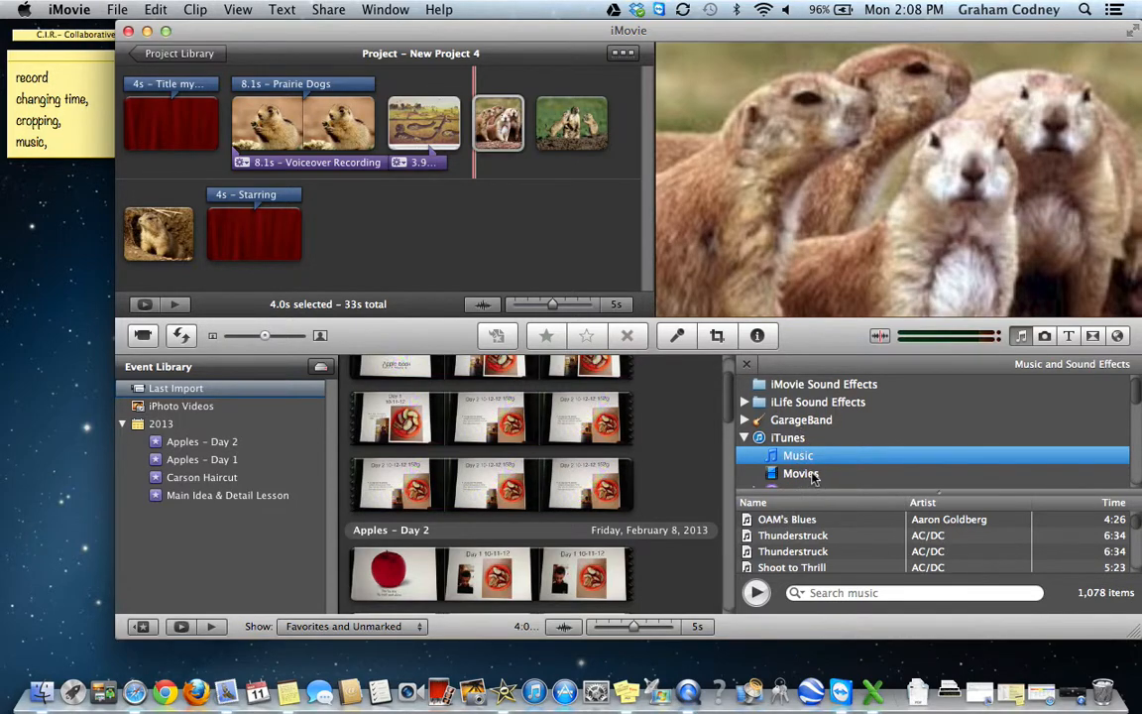
left_click(803, 404)
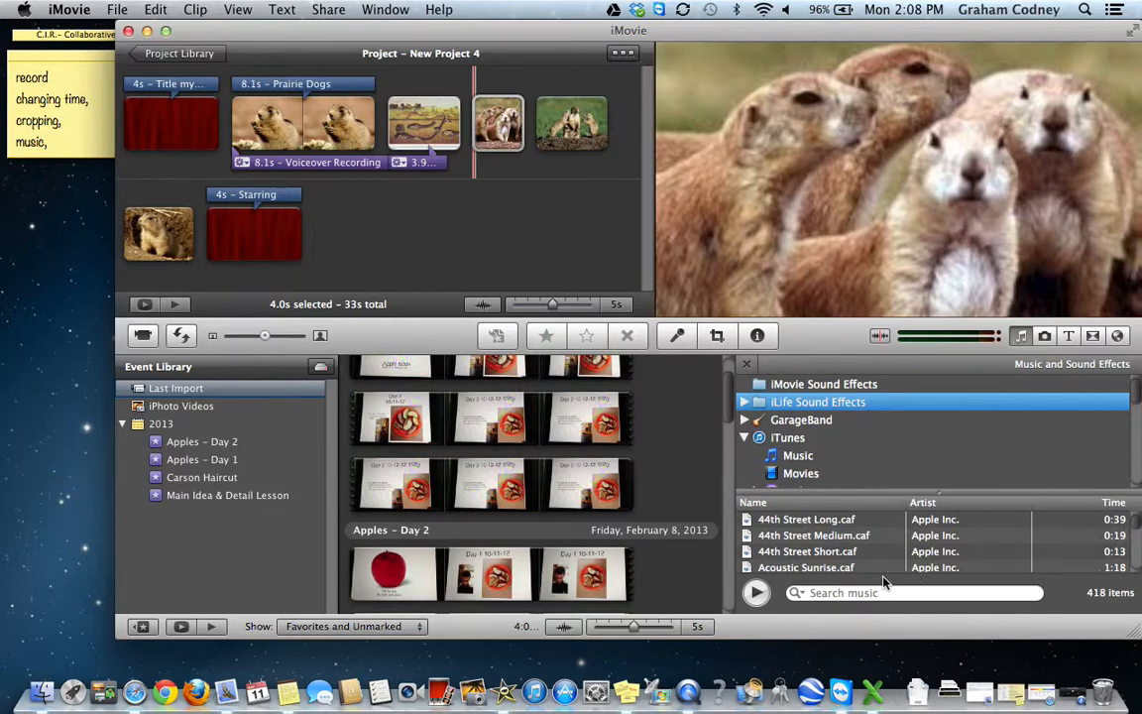
left_click(847, 572)
left_click(760, 596)
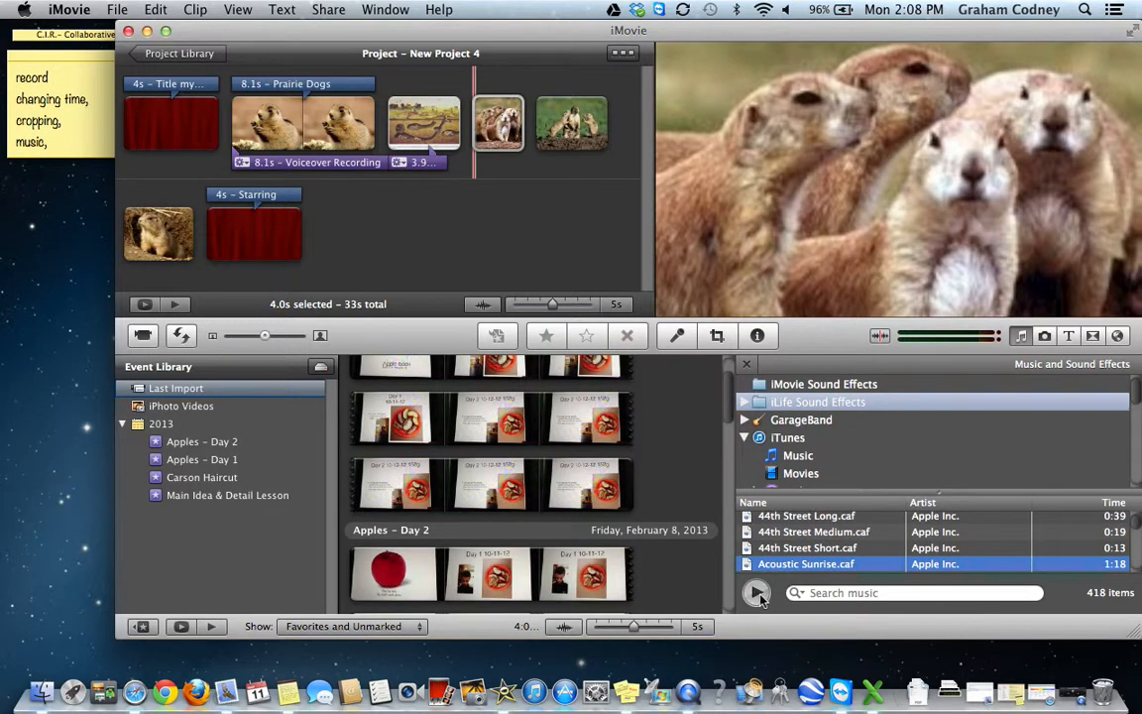
key("XF86AudioMute")
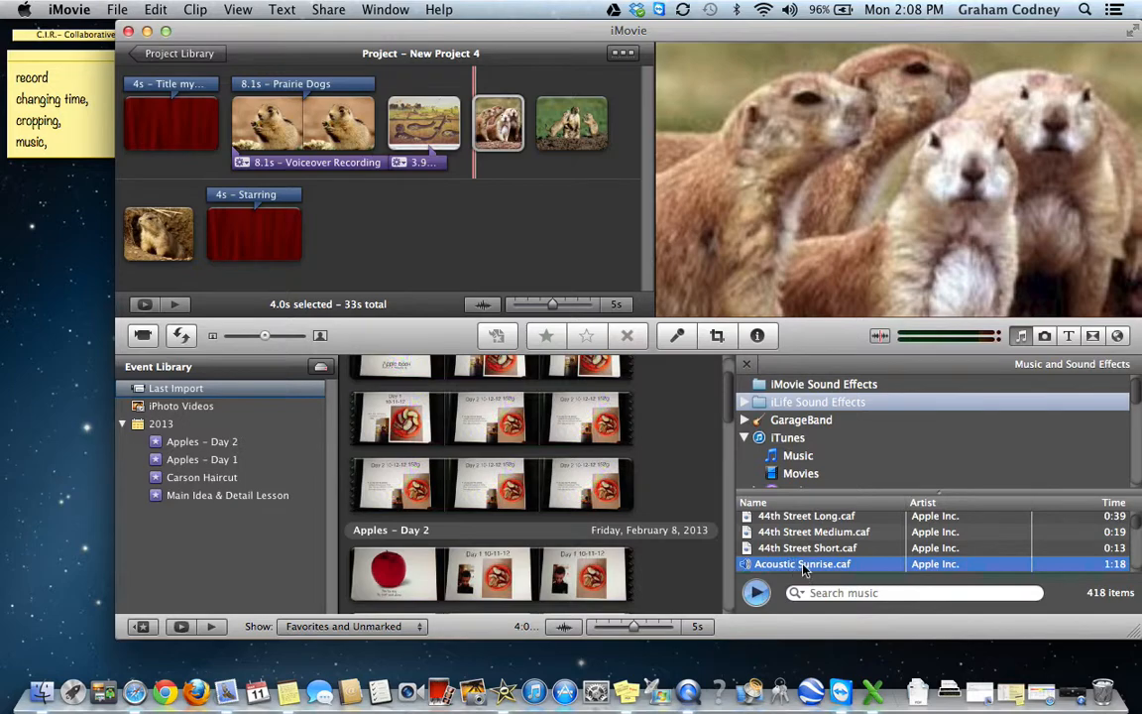
left_click(760, 594)
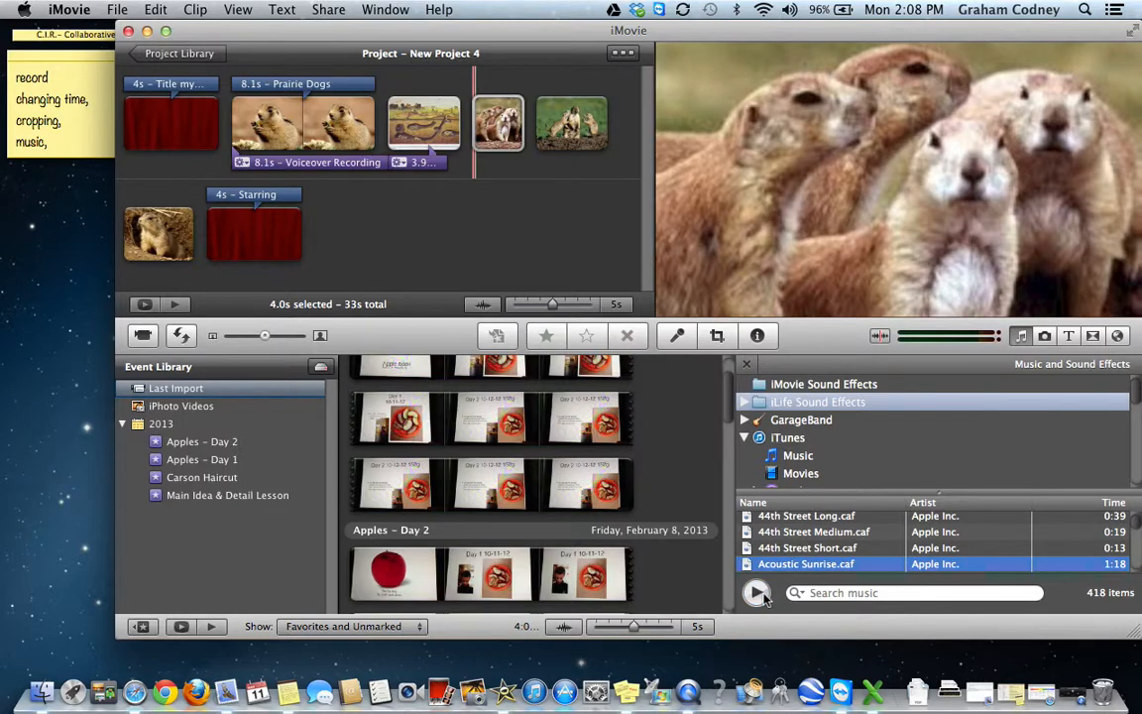
Step: Preview the 44th Street Long.caf and Alarm.caf audio files from iLife Sound Effects
left_click(790, 519)
left_click(756, 591)
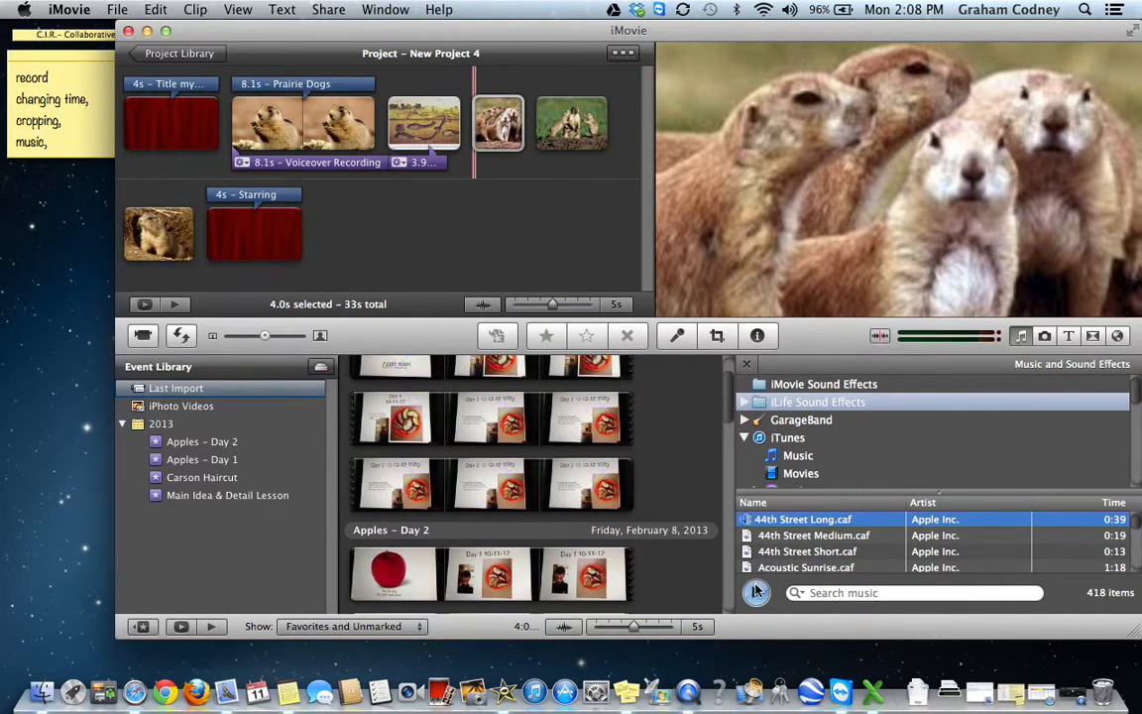
left_click(756, 592)
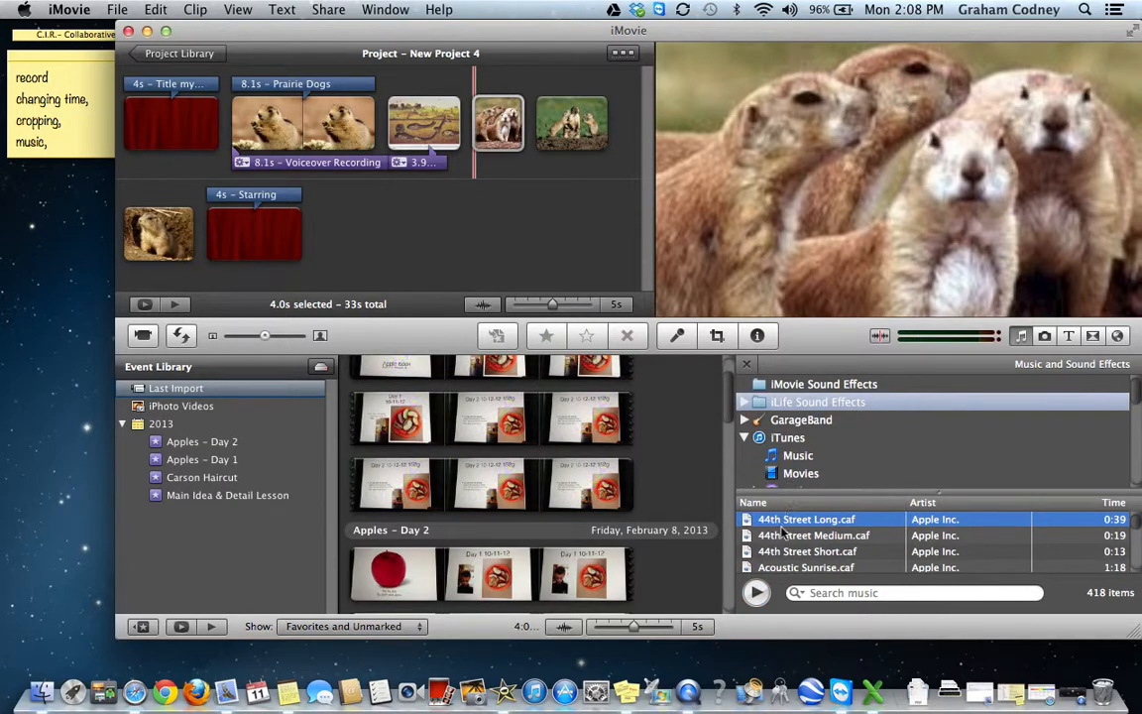
scroll(781, 540, "down", 5)
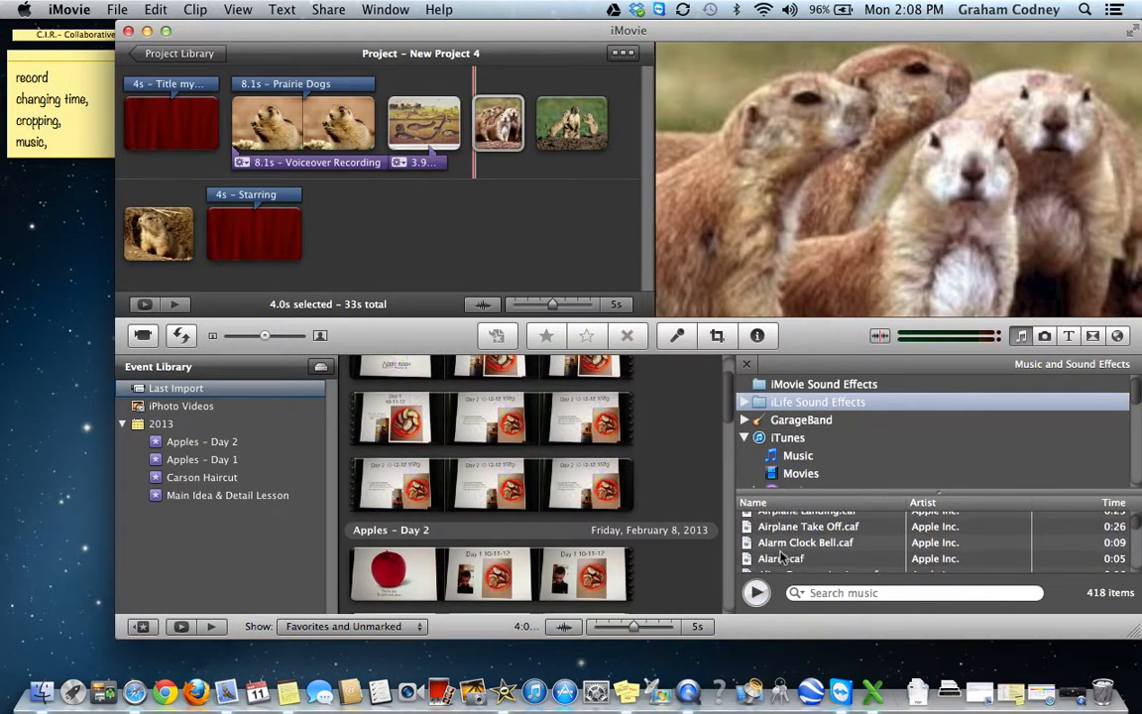
left_click(782, 559)
left_click(759, 591)
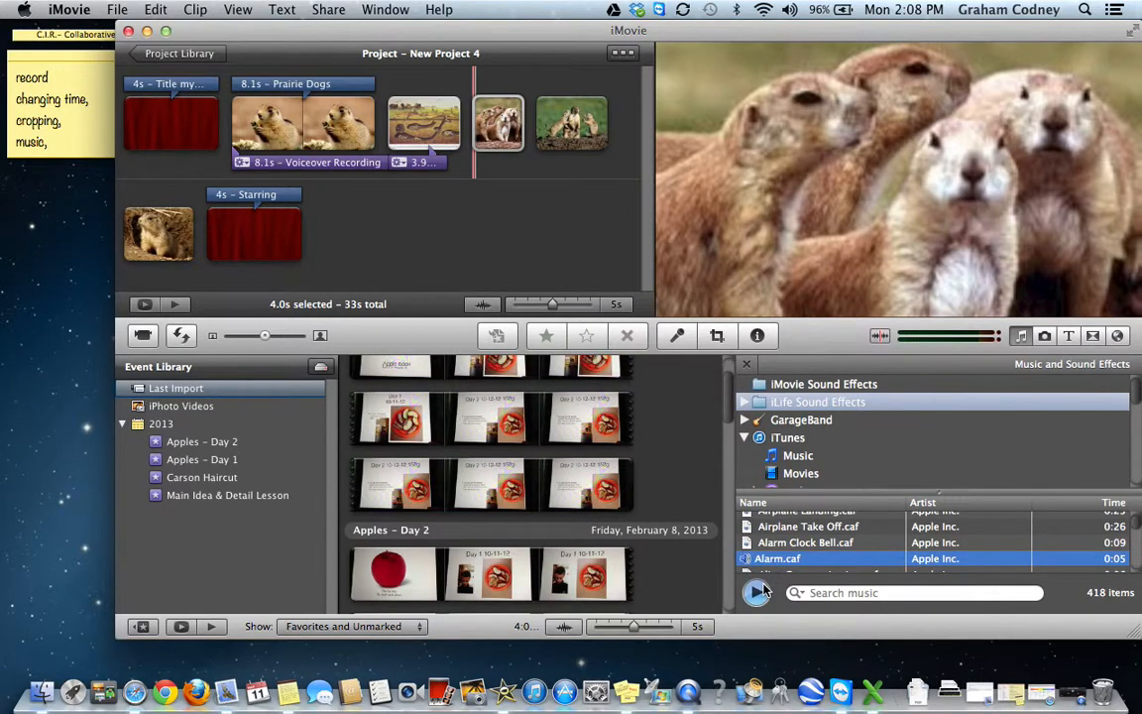
left_click(761, 592)
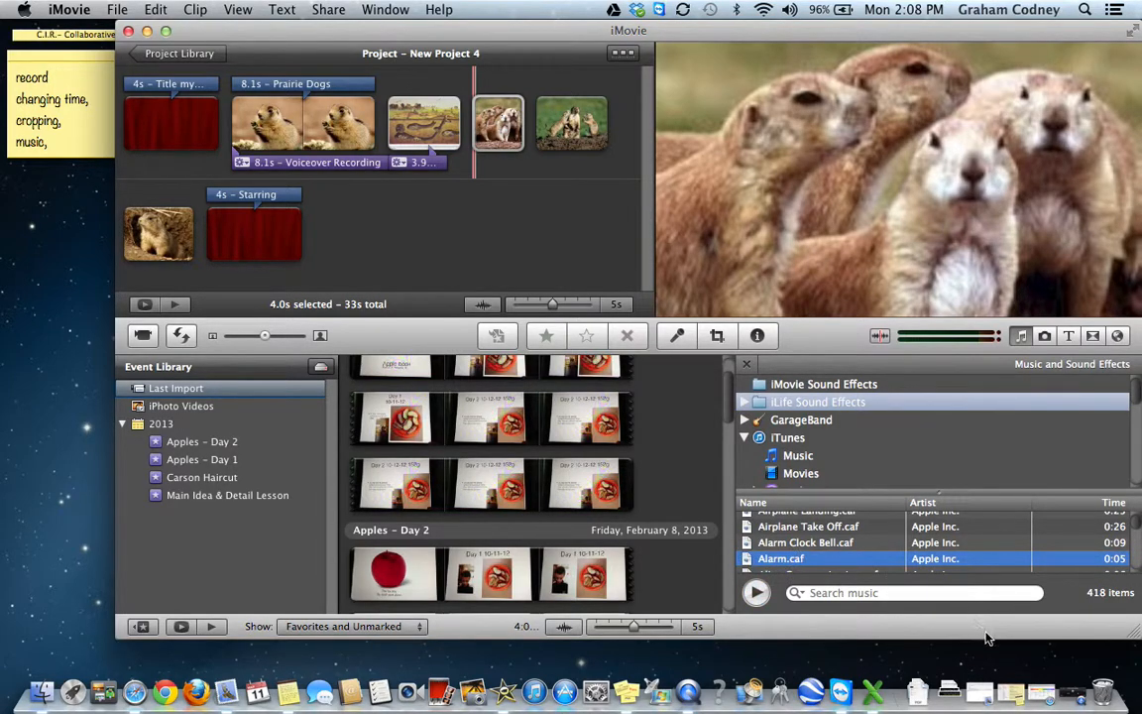
Step: Switch to Safari, open the Fairview Park Schools Students page in a new tab, check its Elementary Links for music sites, and return to iMovie
left_click(1041, 691)
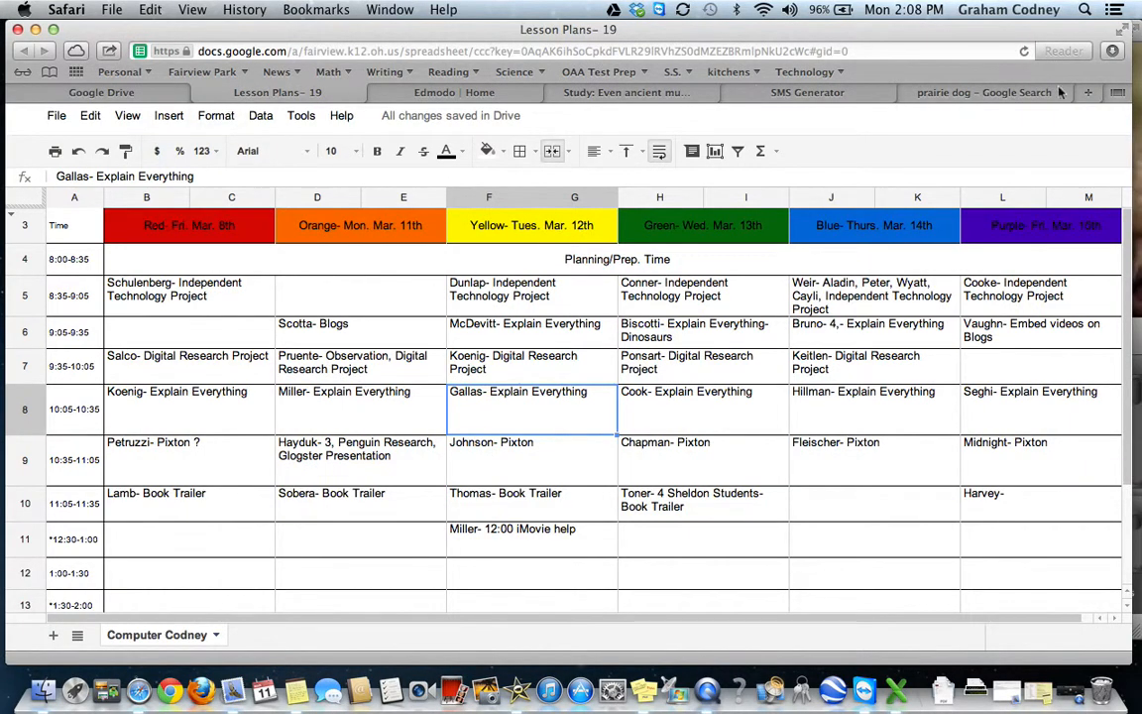
left_click(1087, 92)
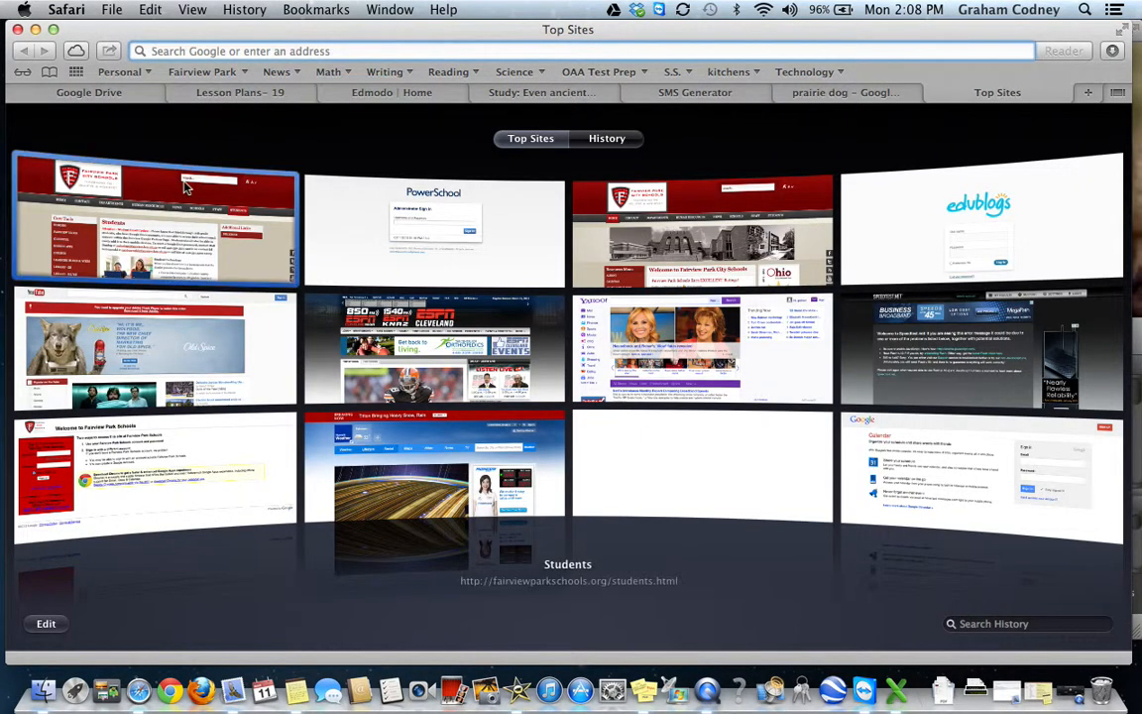
left_click(175, 217)
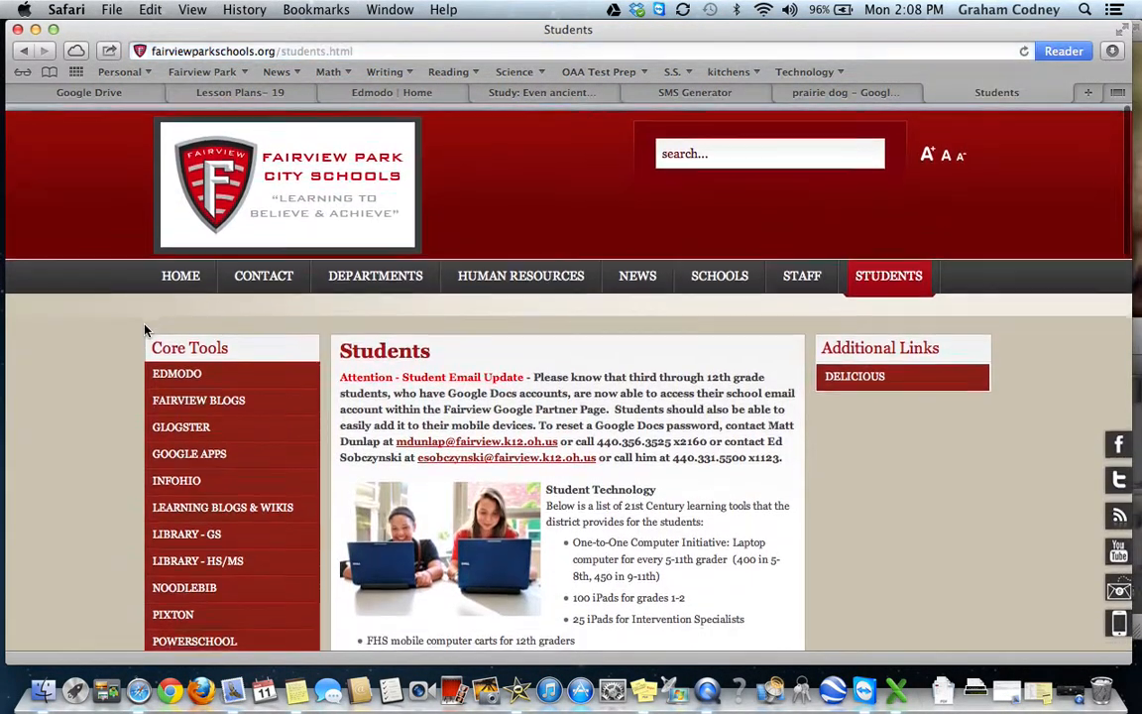
scroll(145, 327, "down", 10)
scroll(144, 330, "down", 3)
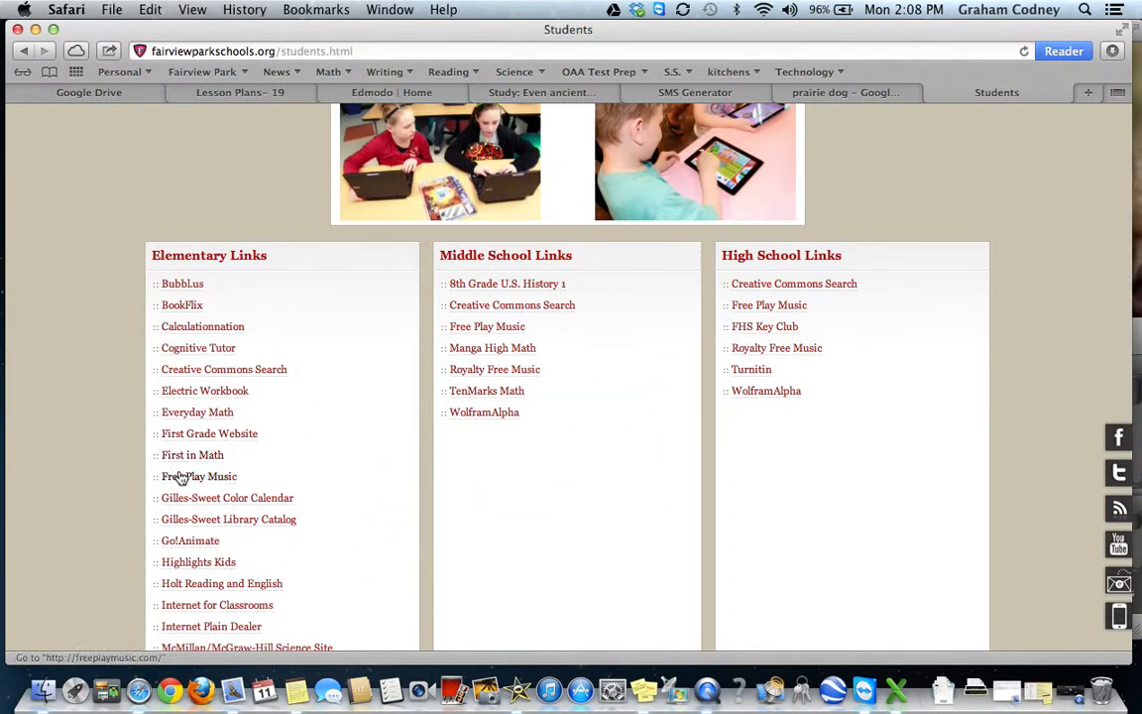
scroll(181, 483, "down", 4)
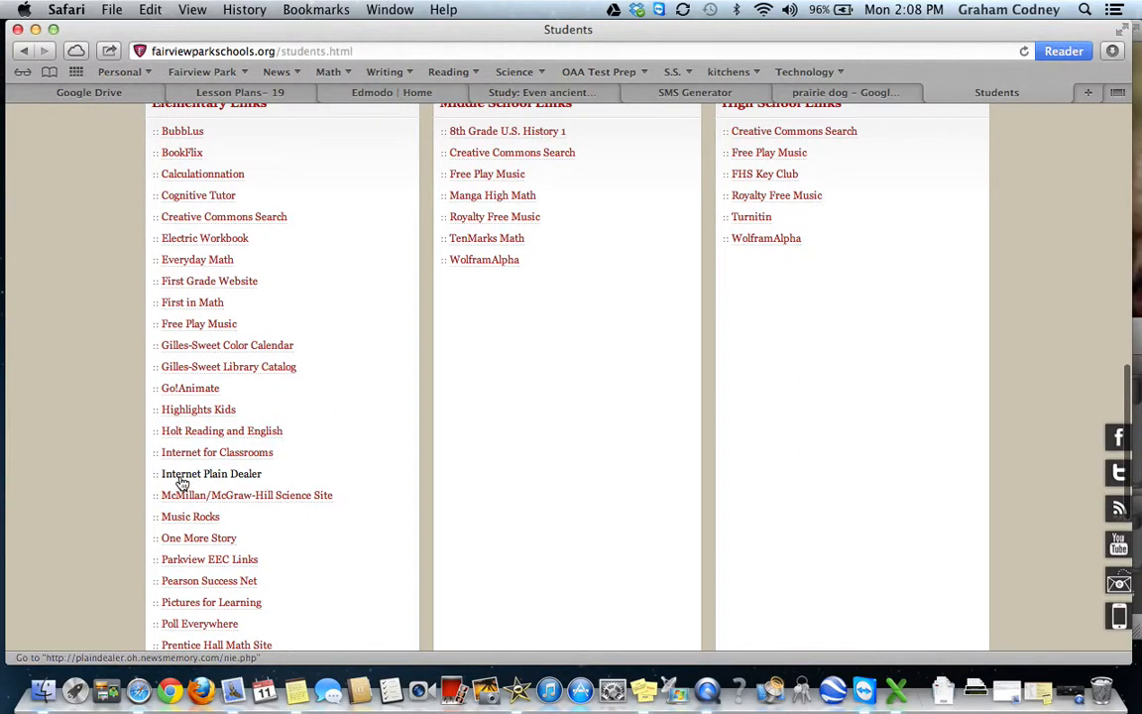
scroll(182, 490, "down", 3)
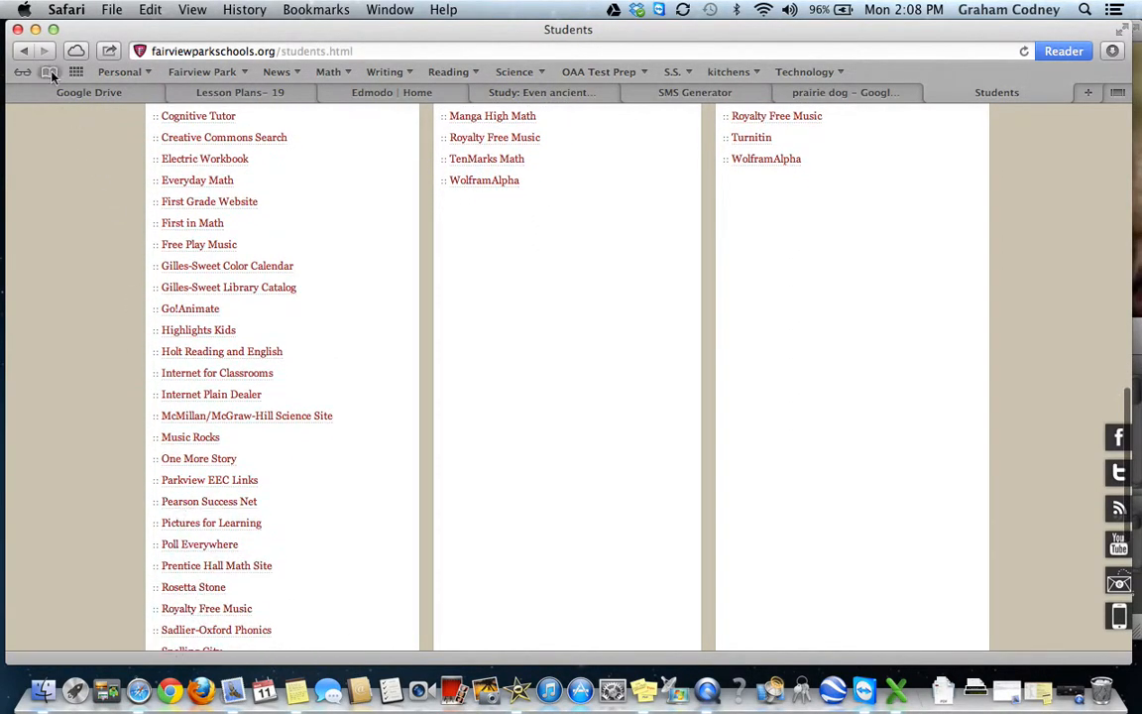
left_click(35, 29)
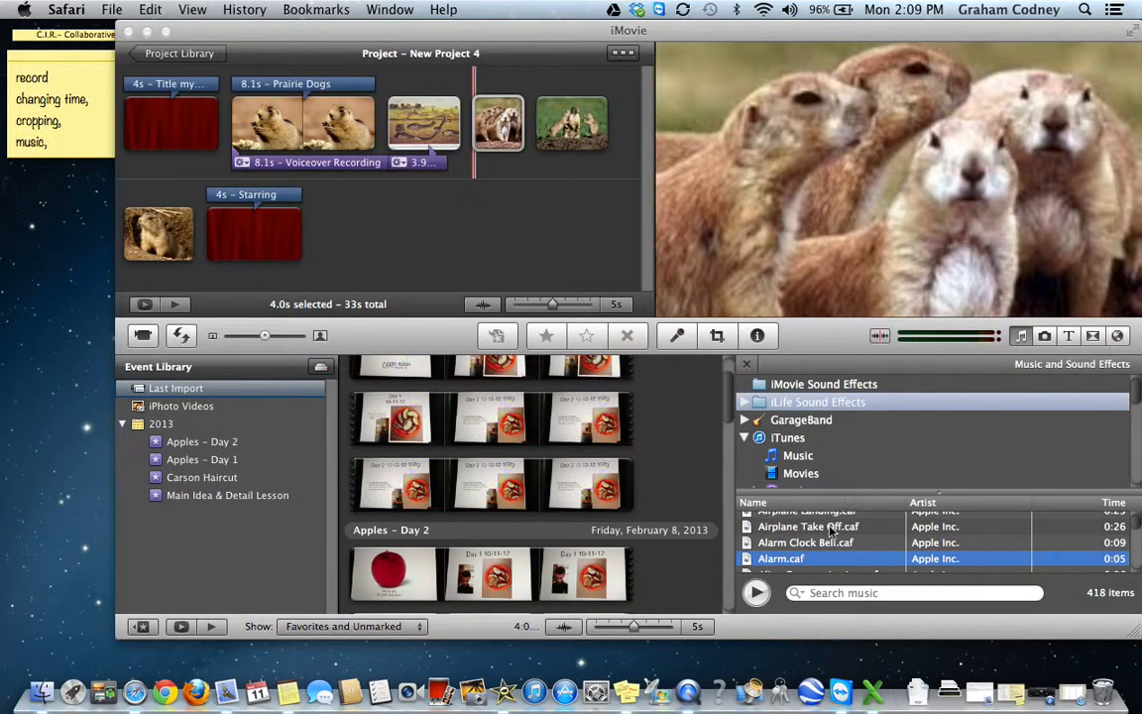
Step: Add Acoustic Sunrise to the project as a music track, move it to start with the opening title, and play the movie
scroll(813, 543, "up", 5)
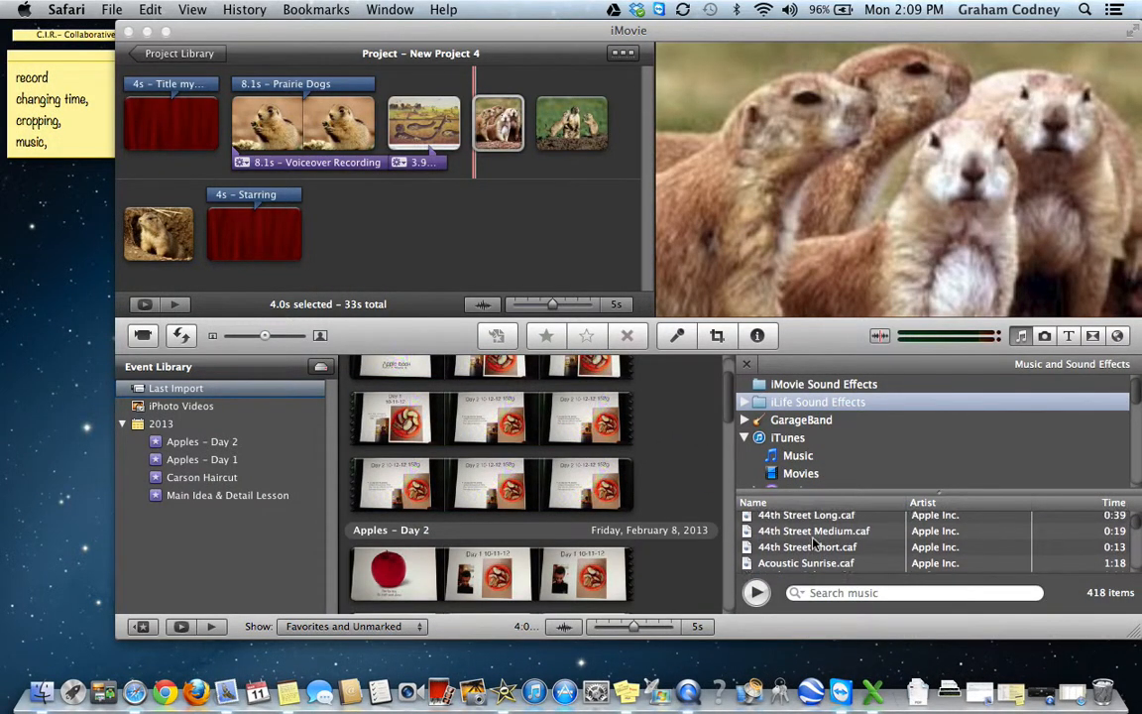
left_click_drag(796, 575, 195, 175)
left_click(221, 168)
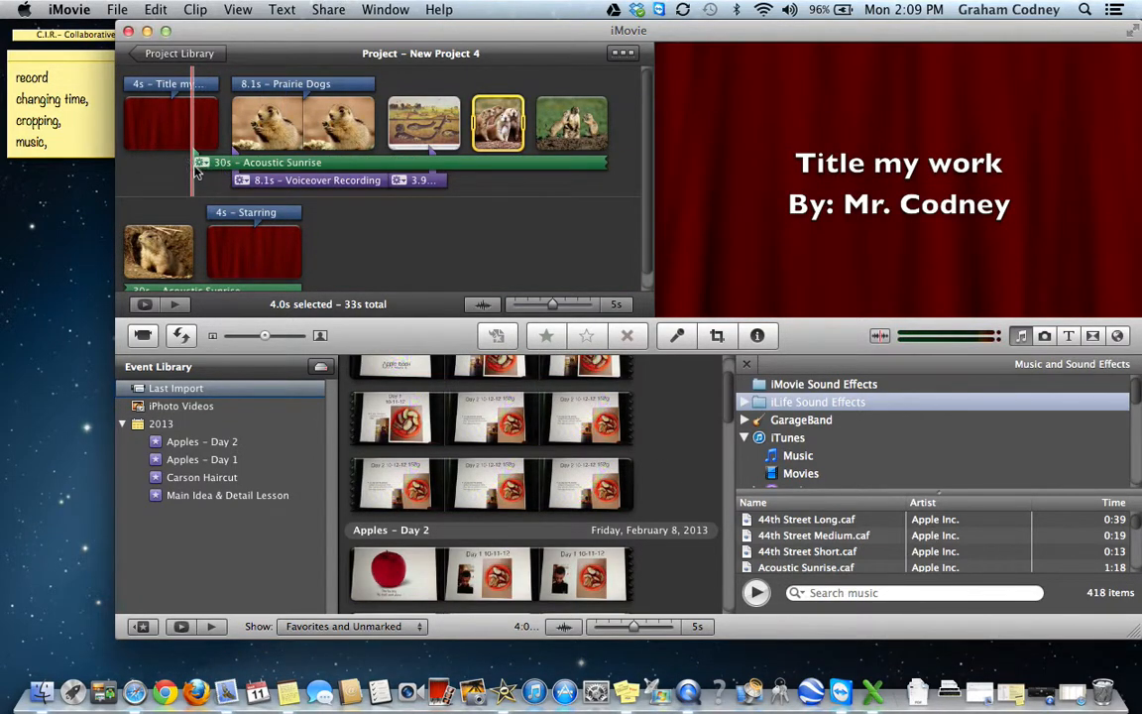
left_click_drag(195, 168, 132, 162)
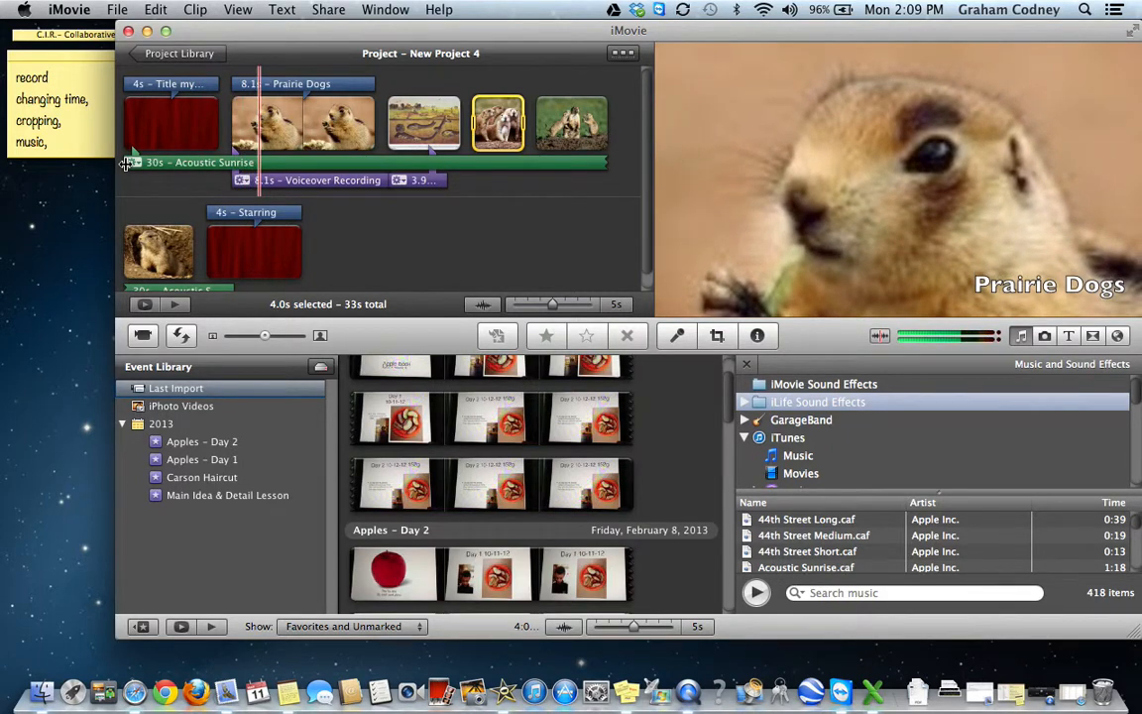
key("space")
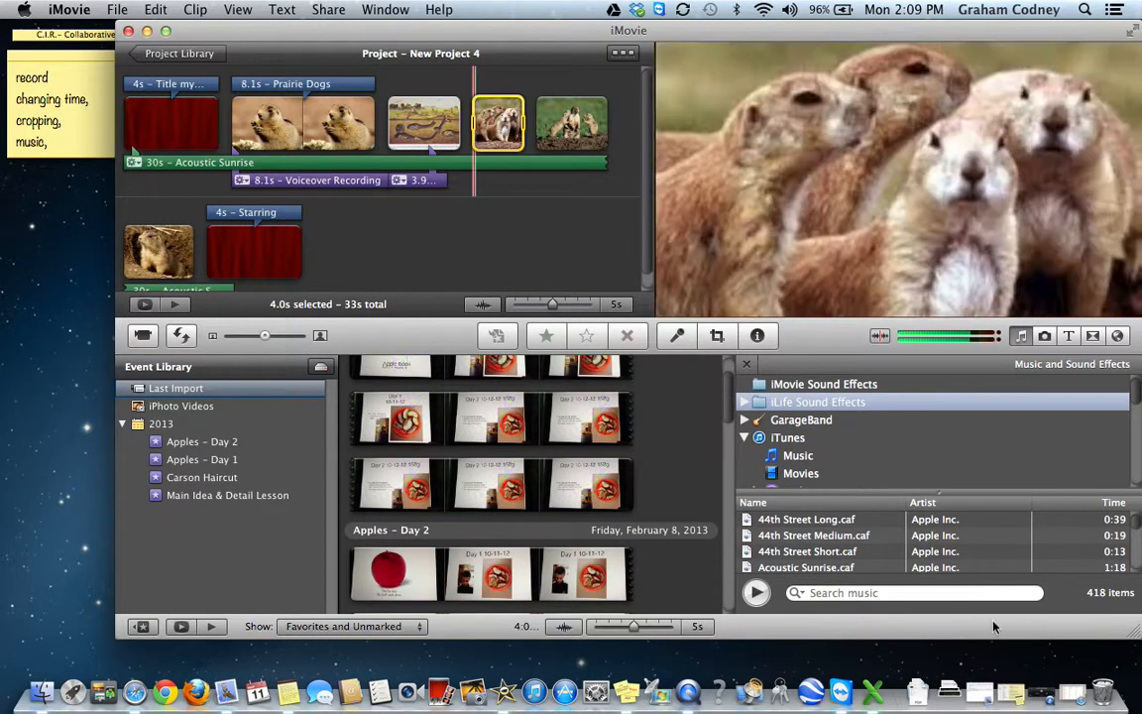